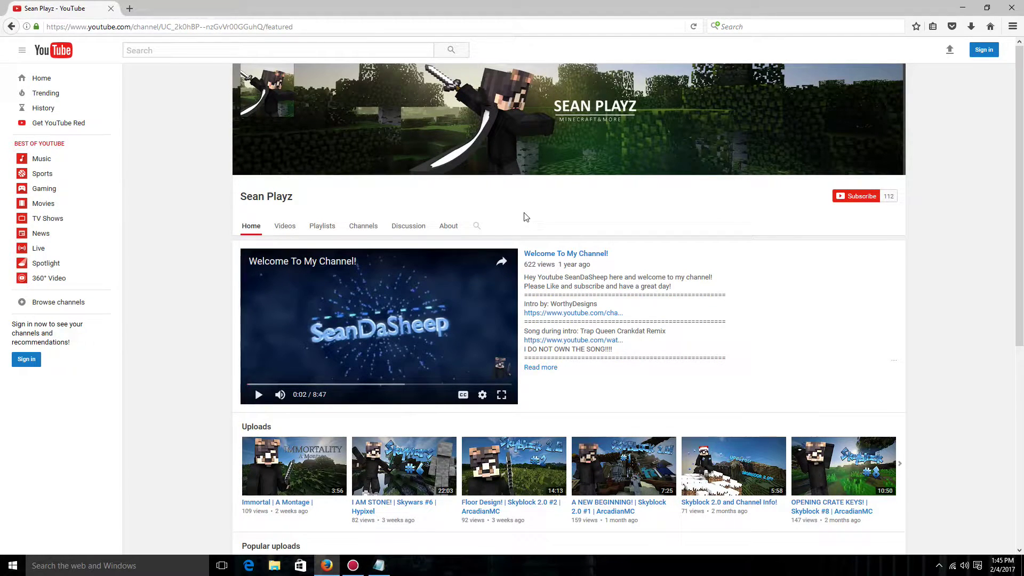
Look through the Blender 2.78a download page for the Windows, Mac OSX and GNU/Linux builds
{"action": "scroll", "coordinate": [528, 203], "scroll_direction": "down", "scroll_amount": 2}
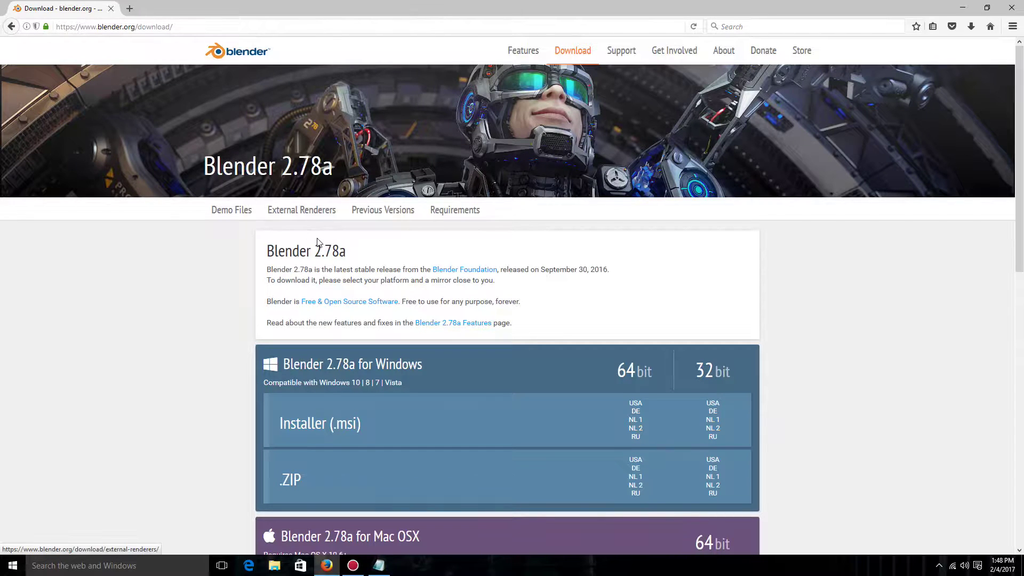
{"action": "scroll", "coordinate": [786, 293], "scroll_direction": "down", "scroll_amount": 2}
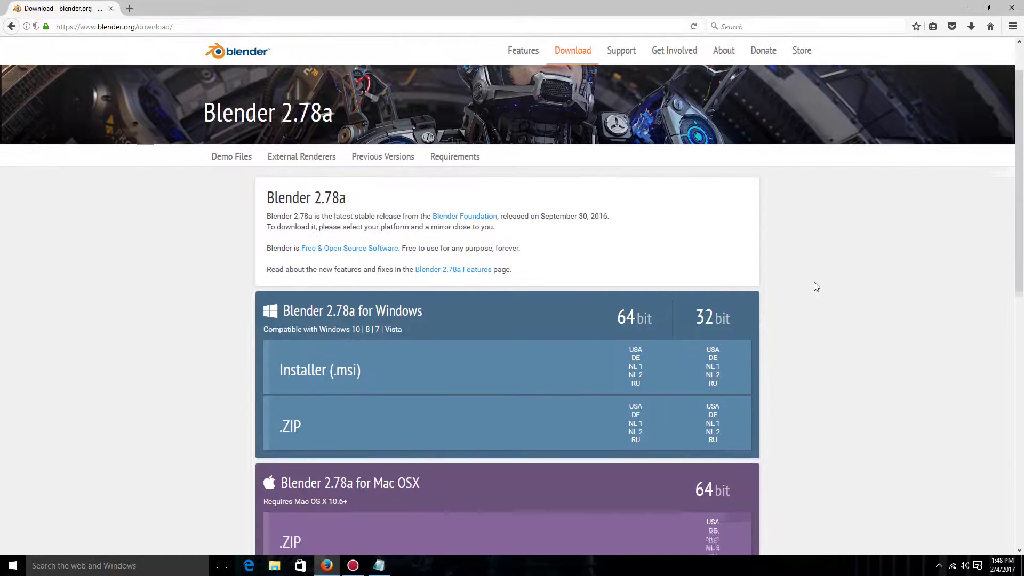
{"action": "scroll", "coordinate": [238, 290], "scroll_direction": "down", "scroll_amount": 3}
{"action": "scroll", "coordinate": [221, 227], "scroll_direction": "down", "scroll_amount": 3}
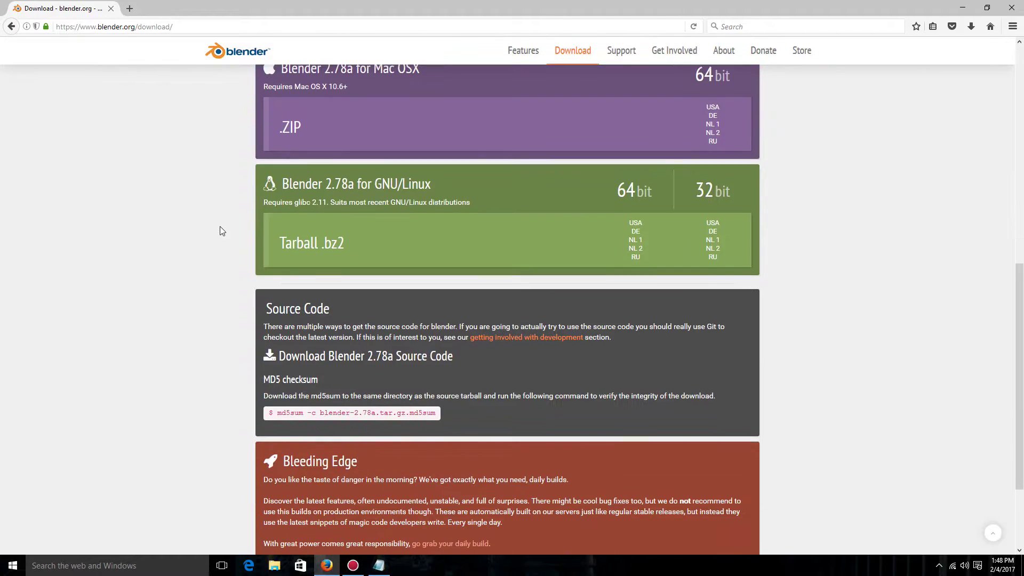
{"action": "scroll", "coordinate": [221, 227], "scroll_direction": "up", "scroll_amount": 1}
{"action": "scroll", "coordinate": [233, 242], "scroll_direction": "up", "scroll_amount": 4}
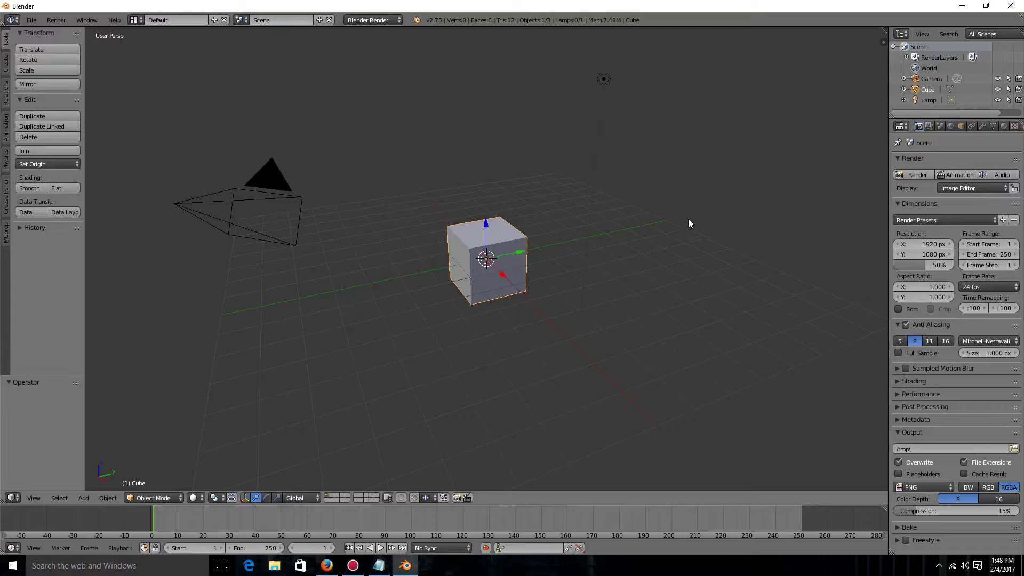
{"action": "middle_click_drag", "start_coordinate": [688, 219], "coordinate": [649, 195]}
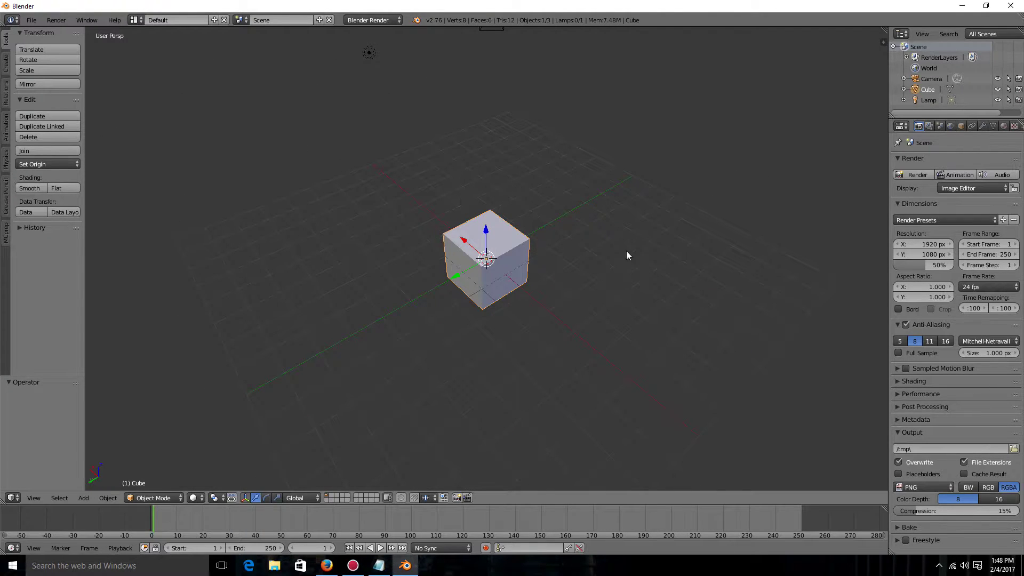
{"action": "middle_click_drag", "start_coordinate": [626, 250], "coordinate": [449, 230]}
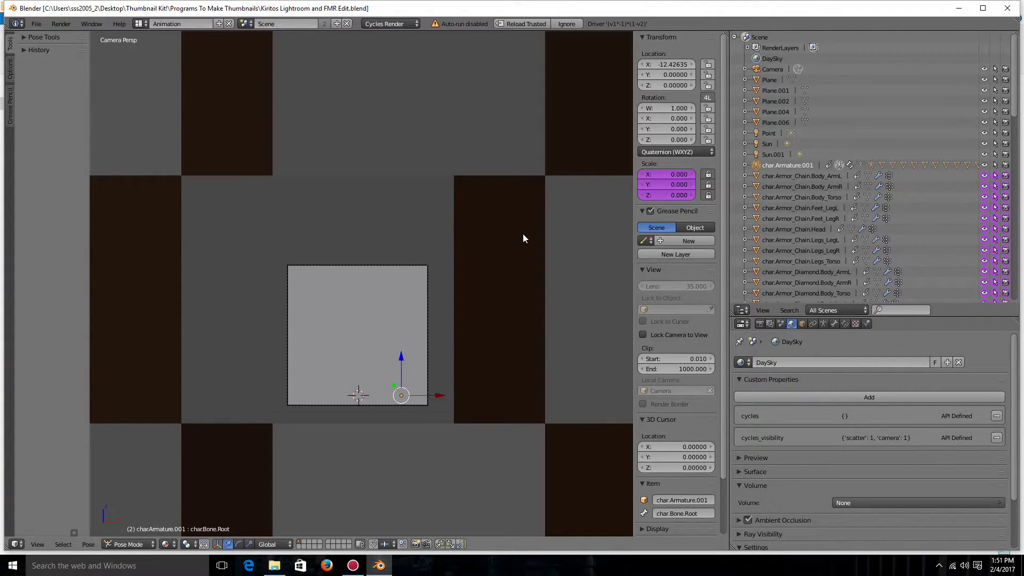
Reload the light room rig file as trusted and accept the revert so its scripts can run
{"action": "scroll", "coordinate": [522, 238], "scroll_direction": "up", "scroll_amount": 1}
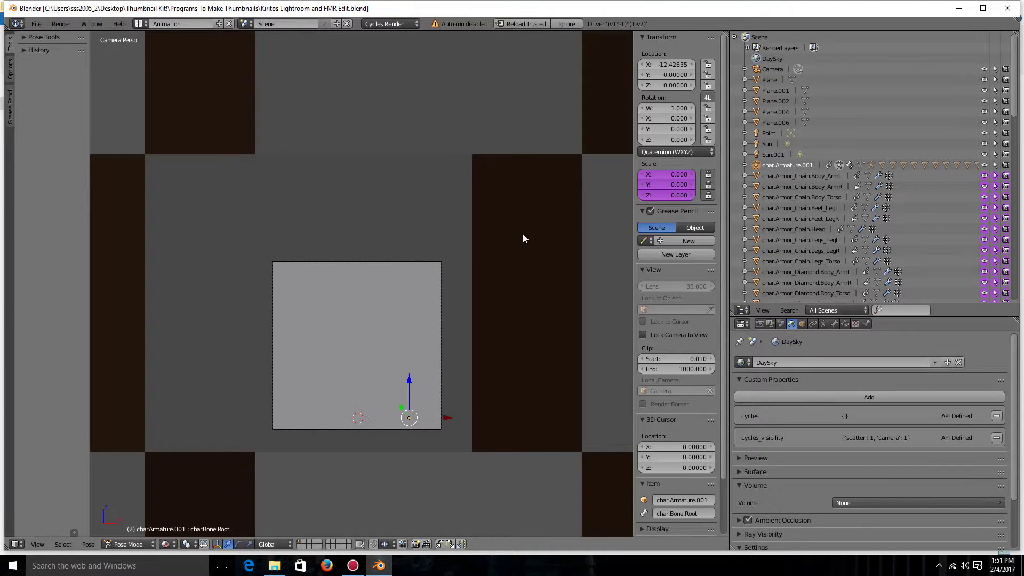
{"action": "scroll", "coordinate": [522, 235], "scroll_direction": "down", "scroll_amount": 1}
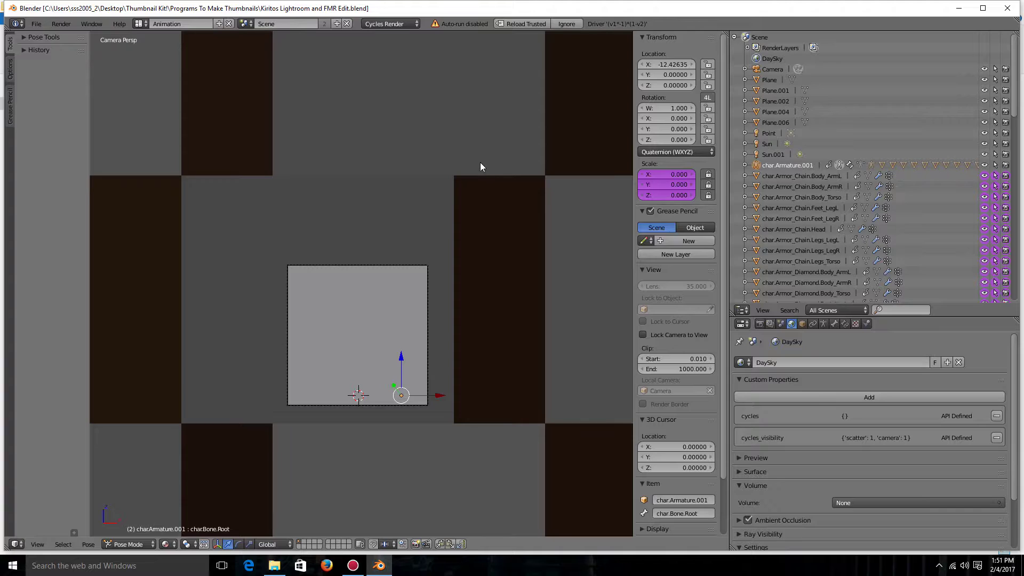
{"action": "scroll", "coordinate": [459, 118], "scroll_direction": "down", "scroll_amount": 2}
{"action": "scroll", "coordinate": [496, 173], "scroll_direction": "up", "scroll_amount": 2}
{"action": "left_click", "coordinate": [505, 26]}
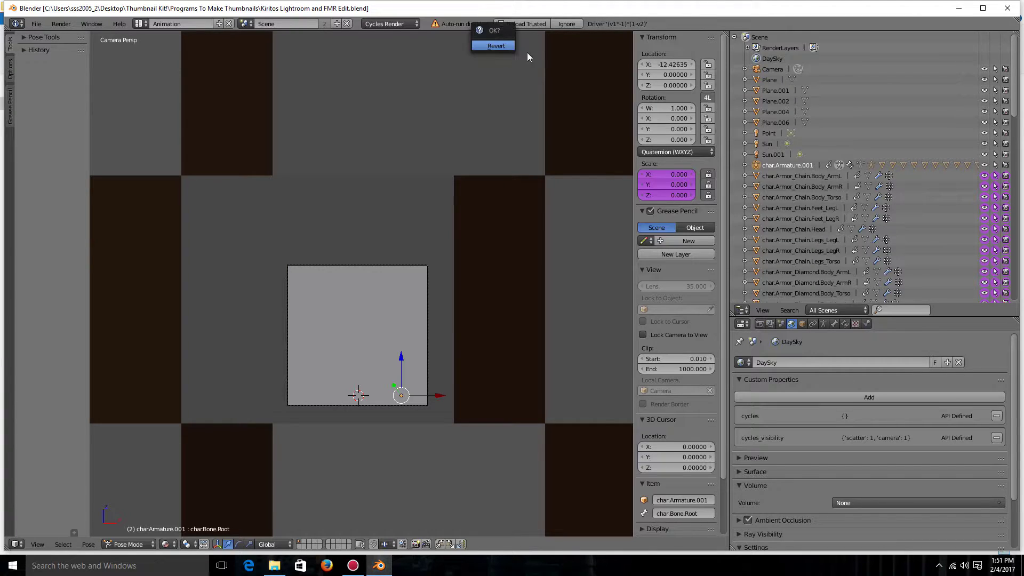
{"action": "left_click", "coordinate": [495, 45]}
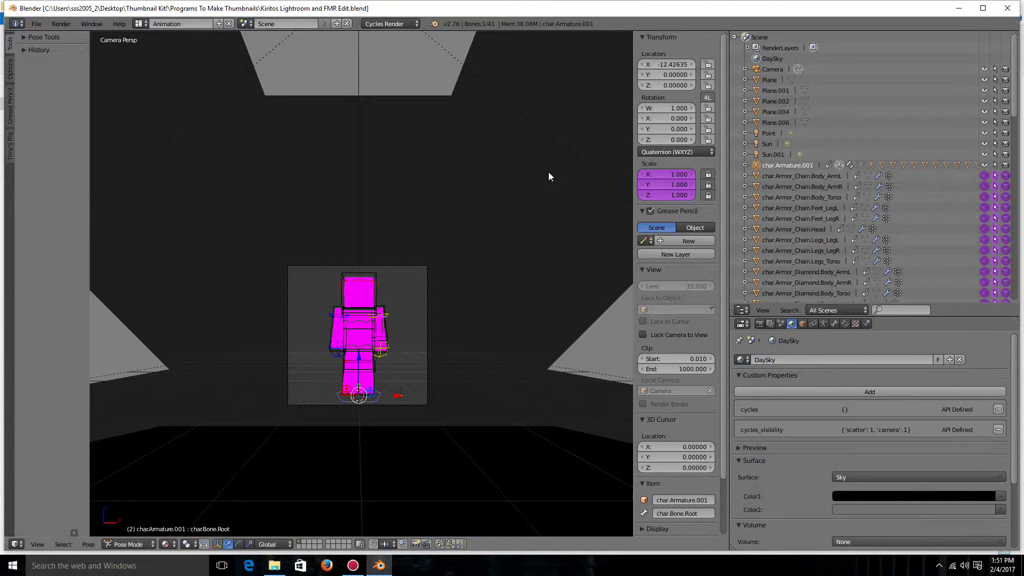
Look over the character rig and its surrounding light room from inside and outside the camera view
{"action": "scroll", "coordinate": [513, 201], "scroll_direction": "down", "scroll_amount": 1}
{"action": "scroll", "coordinate": [517, 231], "scroll_direction": "up", "scroll_amount": 3}
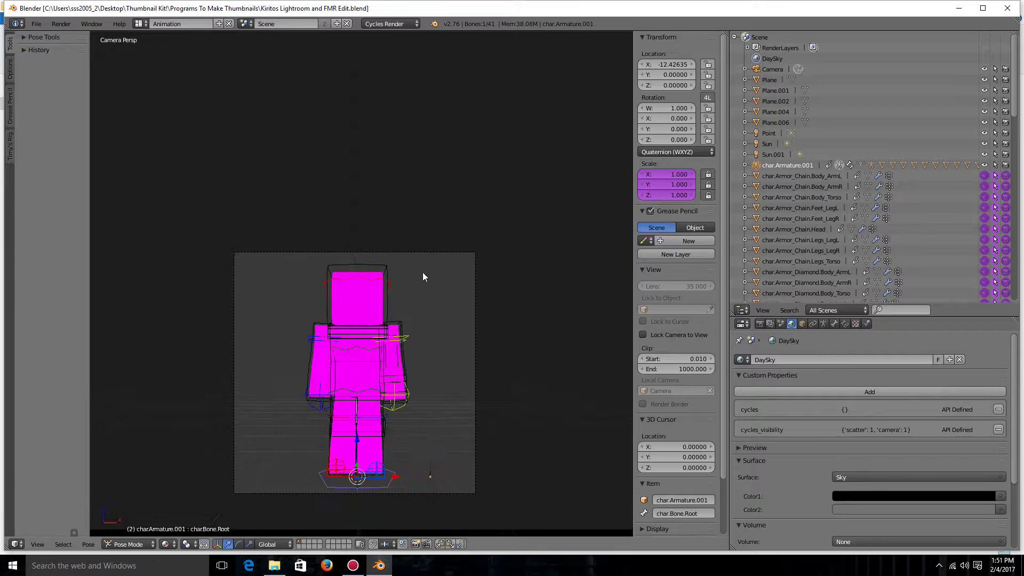
{"action": "scroll", "coordinate": [424, 276], "scroll_direction": "up", "scroll_amount": 2}
{"action": "scroll", "coordinate": [427, 275], "scroll_direction": "down", "scroll_amount": 6}
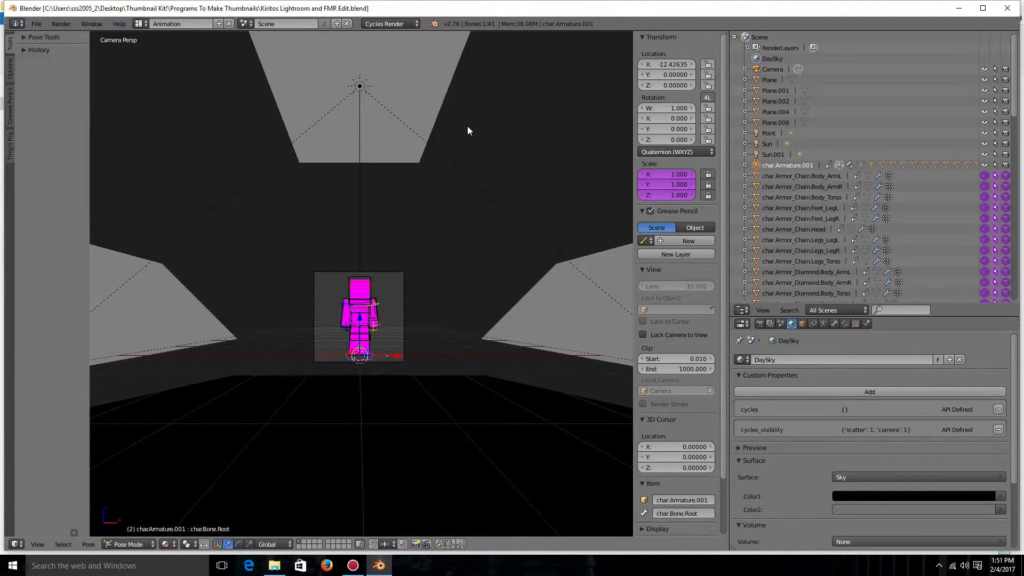
{"action": "middle_click_drag", "start_coordinate": [467, 126], "coordinate": [461, 151]}
{"action": "scroll", "coordinate": [461, 151], "scroll_direction": "up", "scroll_amount": 4}
{"action": "scroll", "coordinate": [398, 281], "scroll_direction": "down", "scroll_amount": 4}
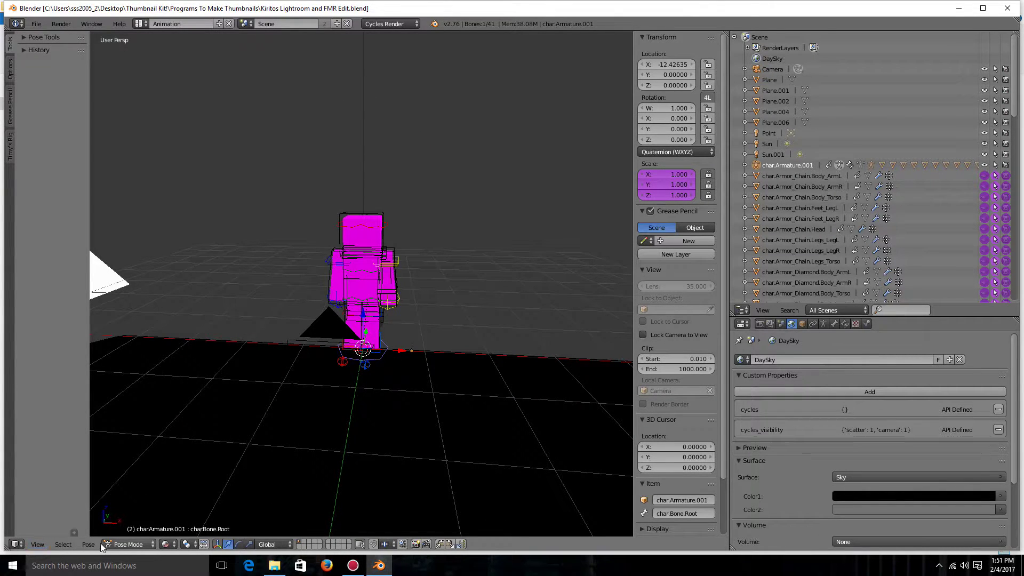
Switch the 3D viewport to the UV/Image Editor and display the image skin.001
{"action": "left_click", "coordinate": [17, 544]}
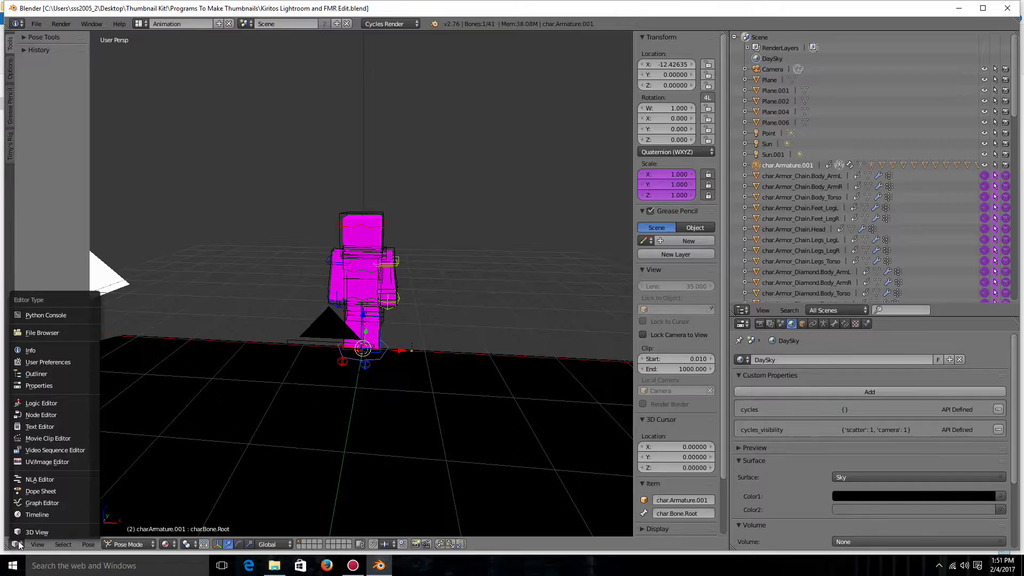
{"action": "left_click", "coordinate": [42, 462]}
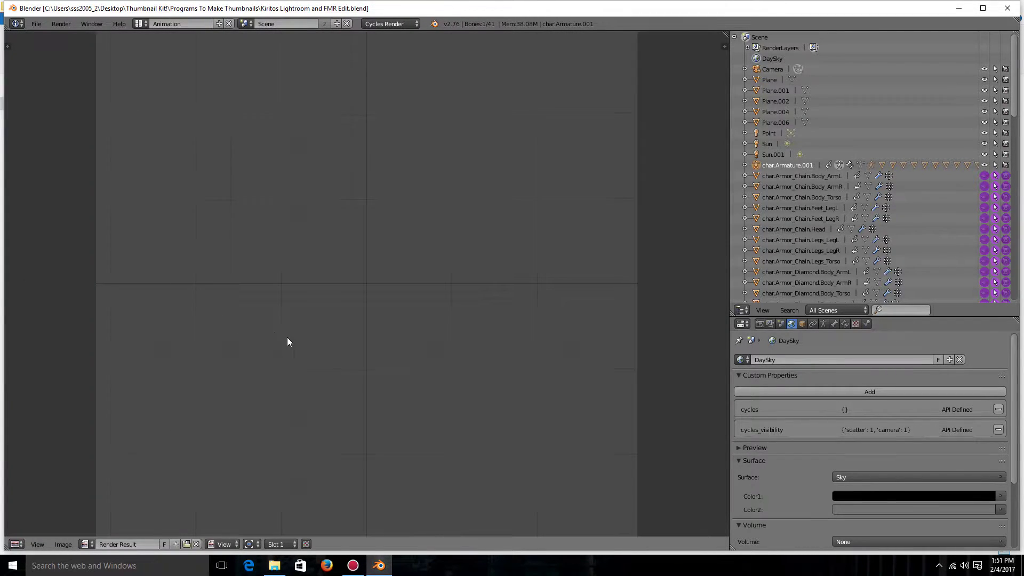
{"action": "scroll", "coordinate": [287, 341], "scroll_direction": "down", "scroll_amount": 4}
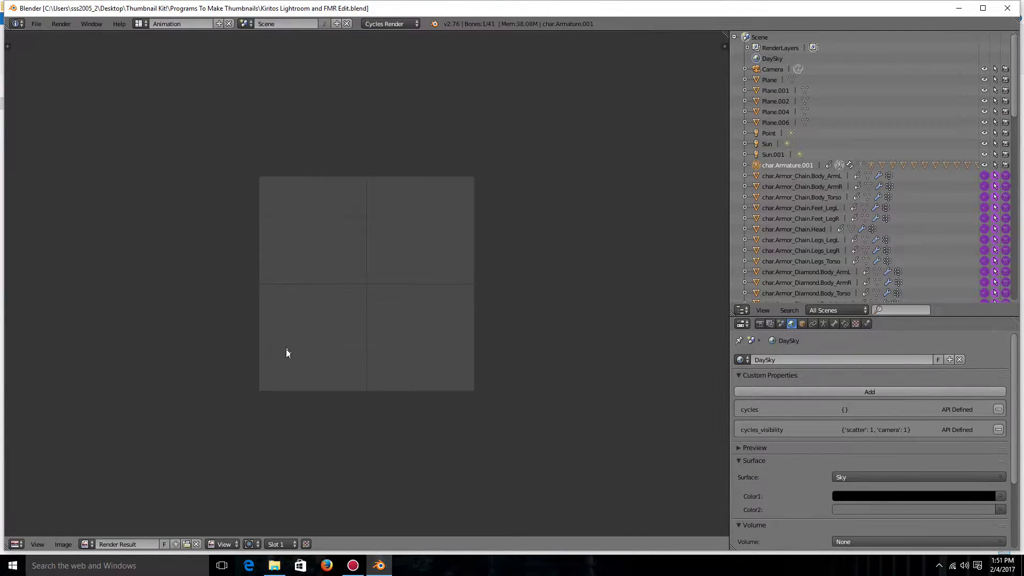
{"action": "left_click", "coordinate": [86, 541]}
{"action": "left_click", "coordinate": [104, 530]}
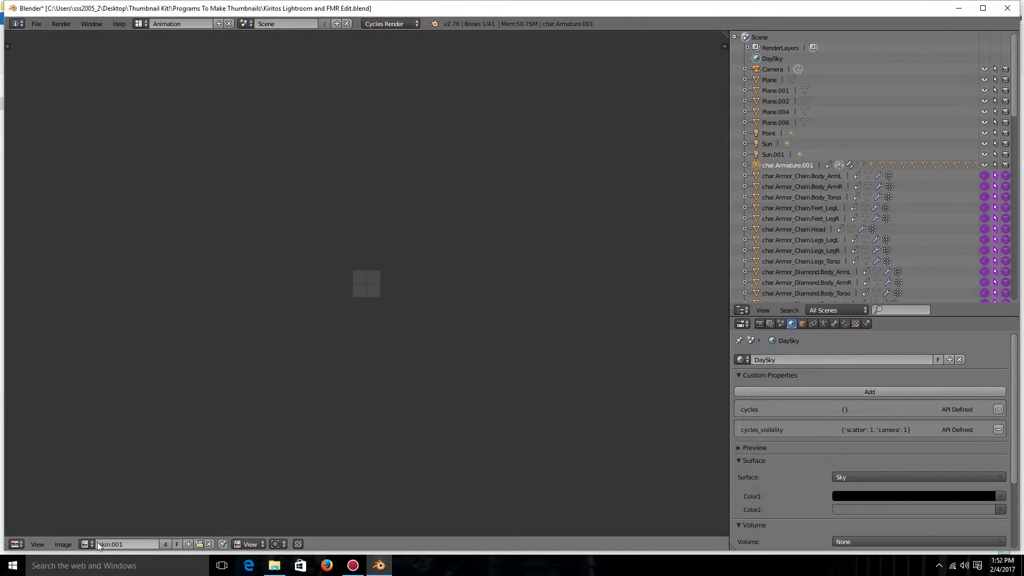
Replace the displayed skin image with Snapchat Filter.png from the Skins folder and return to the 3D View
{"action": "left_click", "coordinate": [67, 543]}
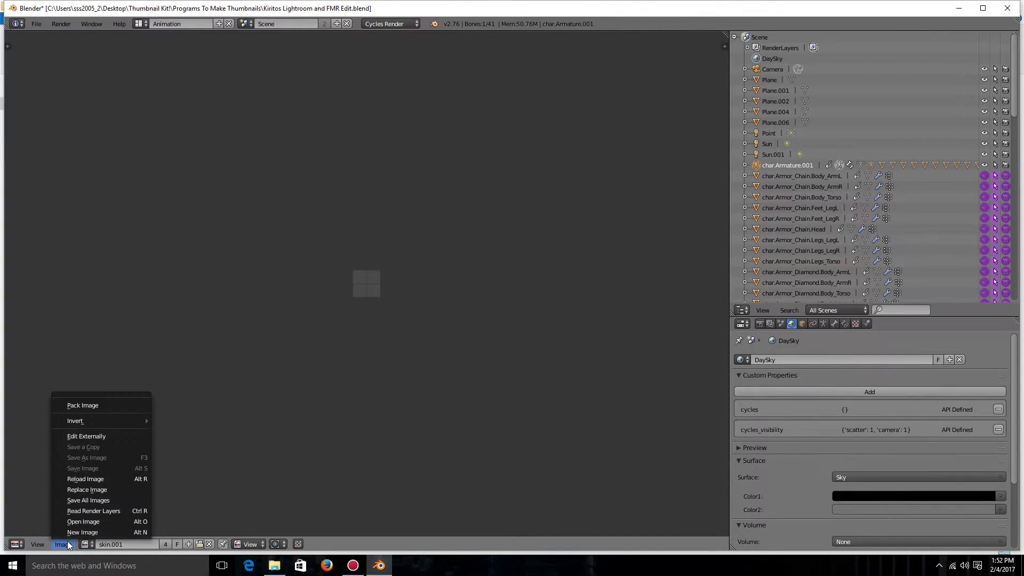
{"action": "left_click", "coordinate": [76, 491]}
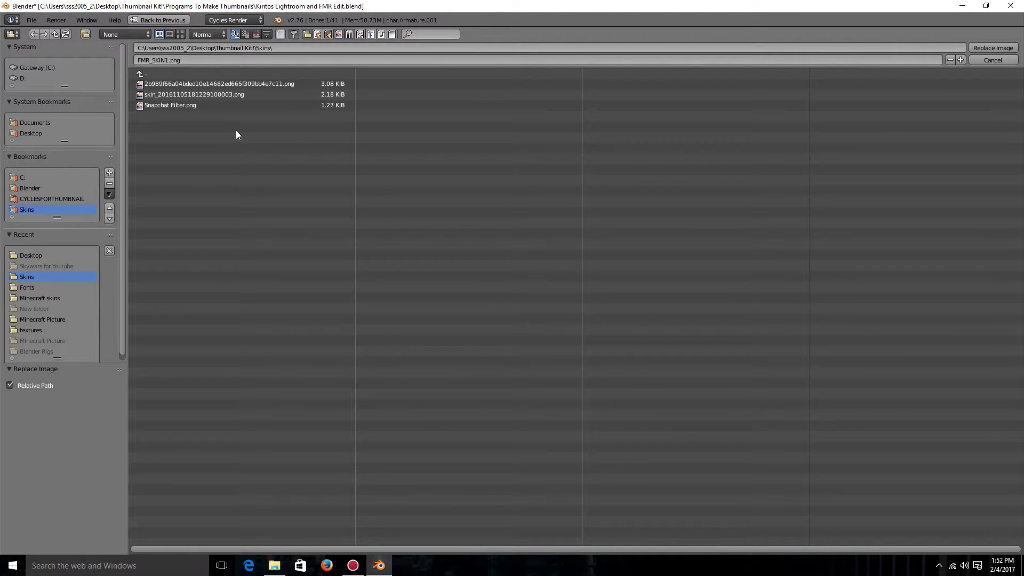
{"action": "double_click", "coordinate": [183, 107]}
{"action": "scroll", "coordinate": [432, 283], "scroll_direction": "up", "scroll_amount": 15}
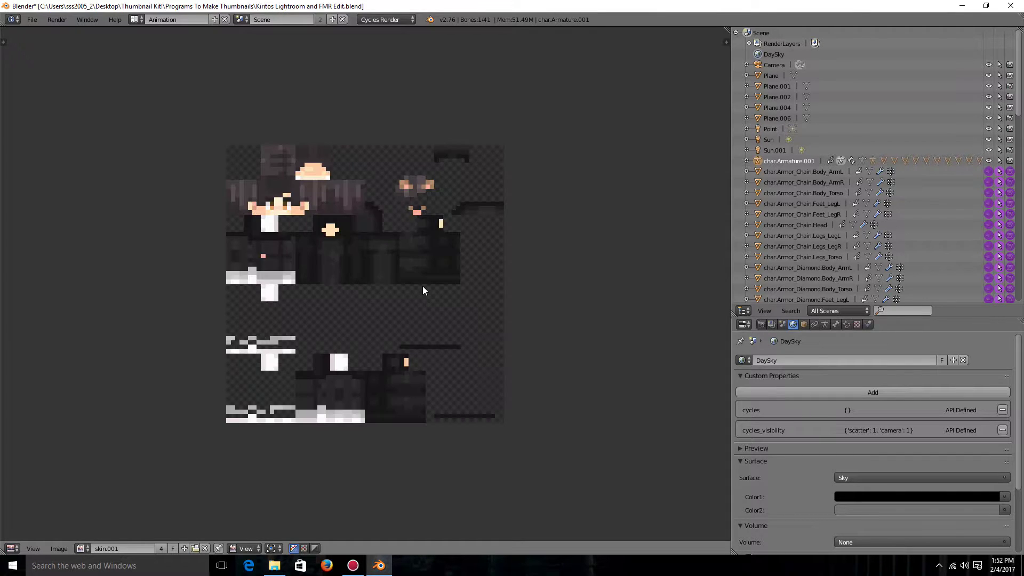
{"action": "scroll", "coordinate": [422, 285], "scroll_direction": "down", "scroll_amount": 5}
{"action": "left_click", "coordinate": [12, 548]}
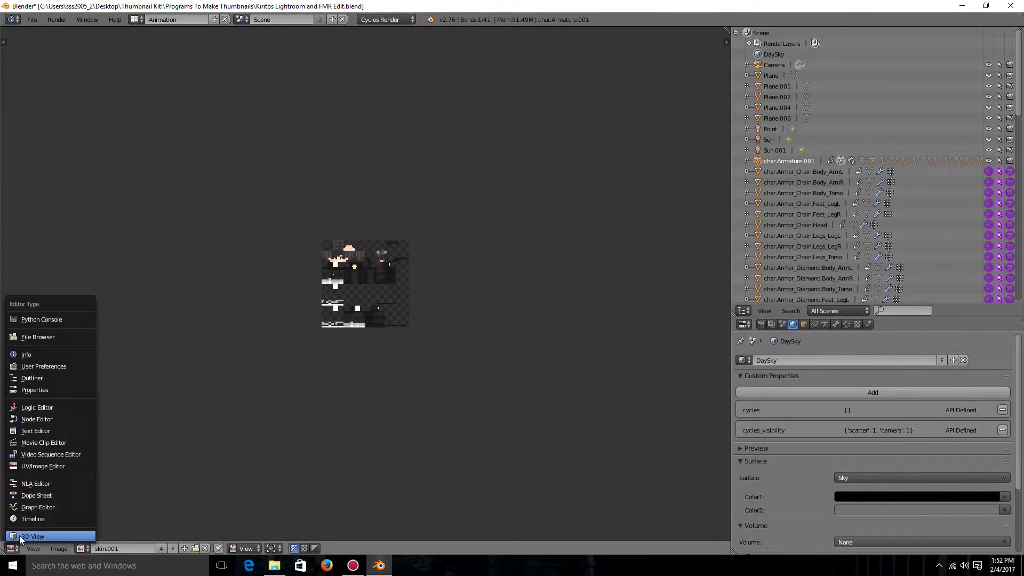
{"action": "left_click", "coordinate": [19, 535]}
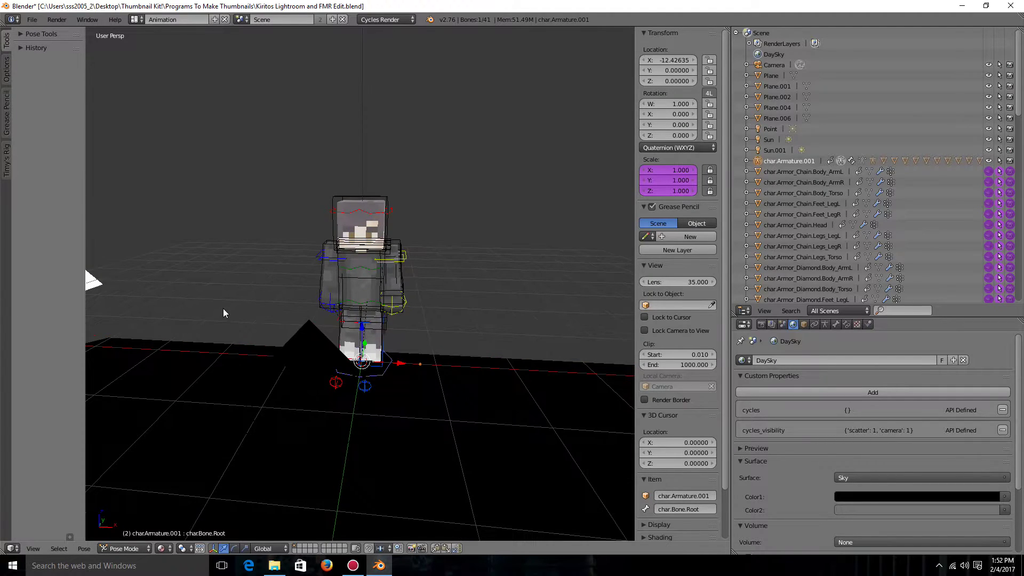
Set the character rig's arm width to 3 and turn on Show Layers
{"action": "scroll", "coordinate": [425, 261], "scroll_direction": "up", "scroll_amount": 4}
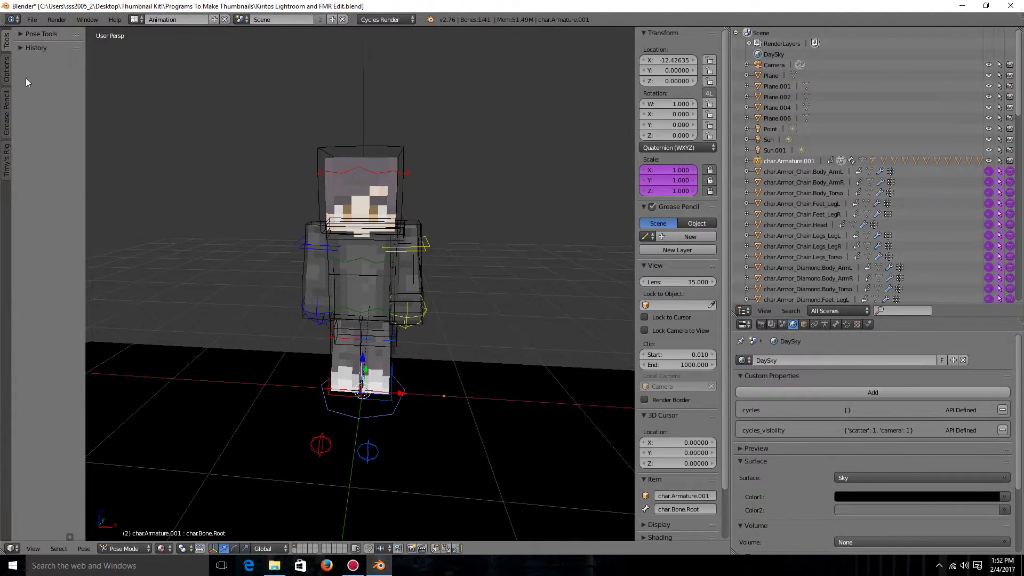
{"action": "left_click", "coordinate": [9, 160]}
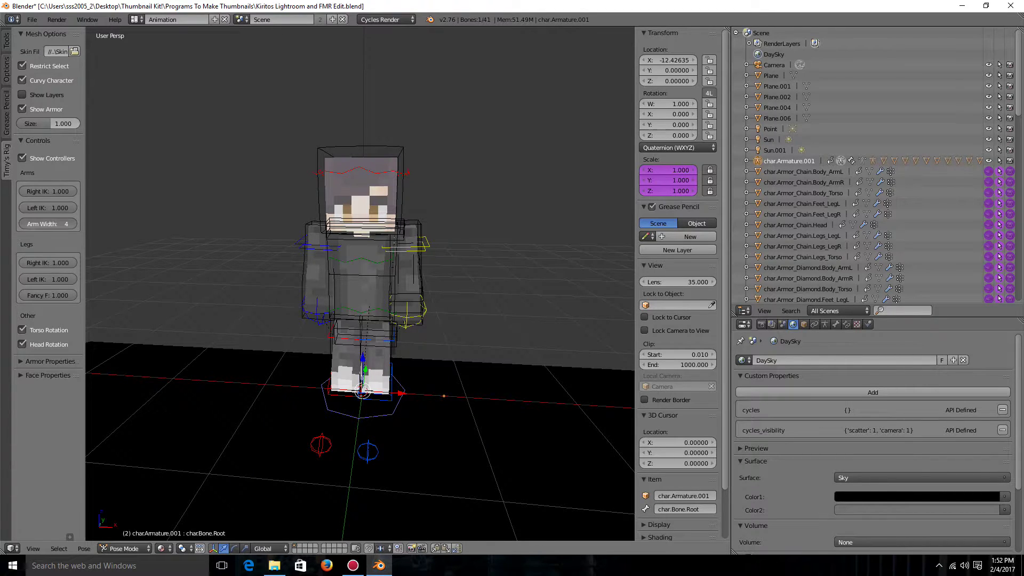
{"action": "left_click_drag", "start_coordinate": [58, 224], "coordinate": [24, 225]}
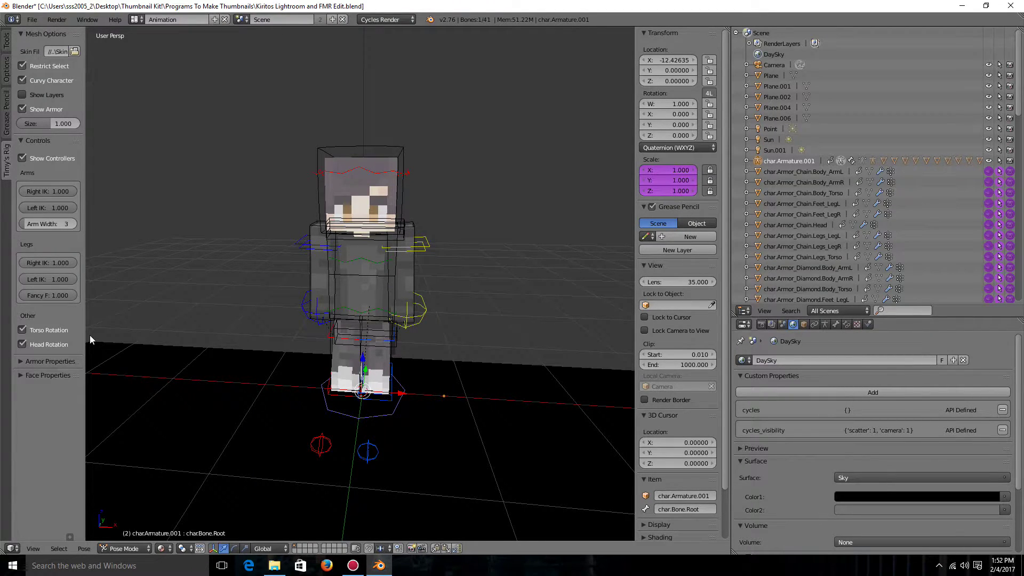
{"action": "left_click", "coordinate": [54, 97]}
Examine the skinned character with its outer layers from the front and from an angle
{"action": "scroll", "coordinate": [421, 212], "scroll_direction": "down", "scroll_amount": 3}
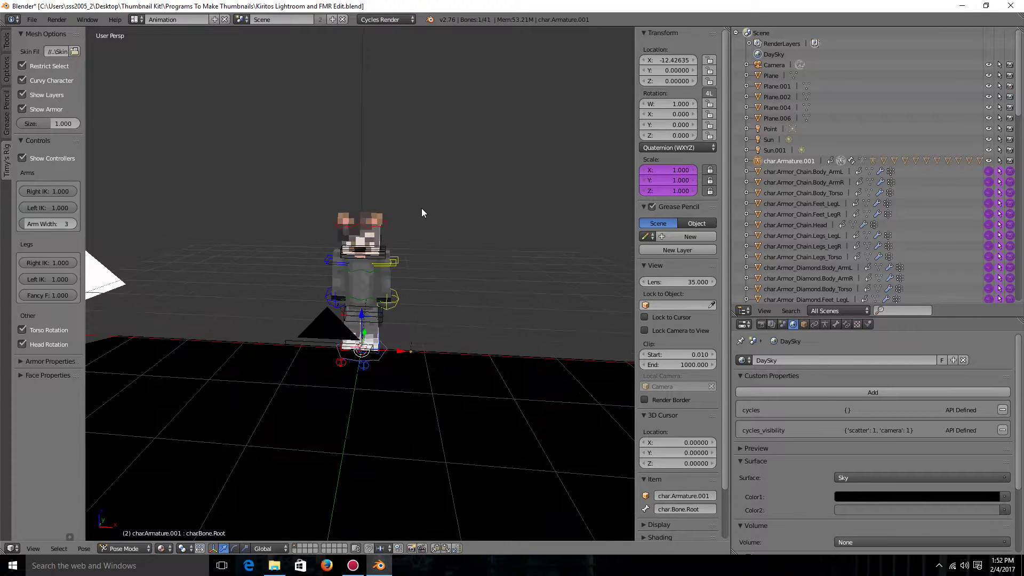
{"action": "scroll", "coordinate": [421, 209], "scroll_direction": "up", "scroll_amount": 5}
{"action": "scroll", "coordinate": [462, 200], "scroll_direction": "down", "scroll_amount": 6}
{"action": "scroll", "coordinate": [534, 187], "scroll_direction": "up", "scroll_amount": 3}
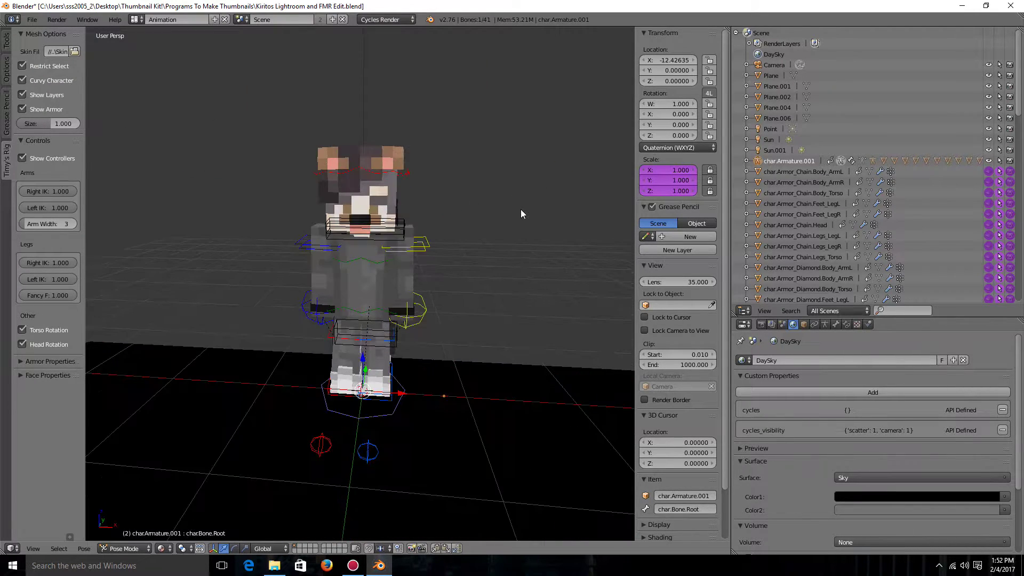
{"action": "middle_click_drag", "start_coordinate": [518, 202], "coordinate": [474, 227]}
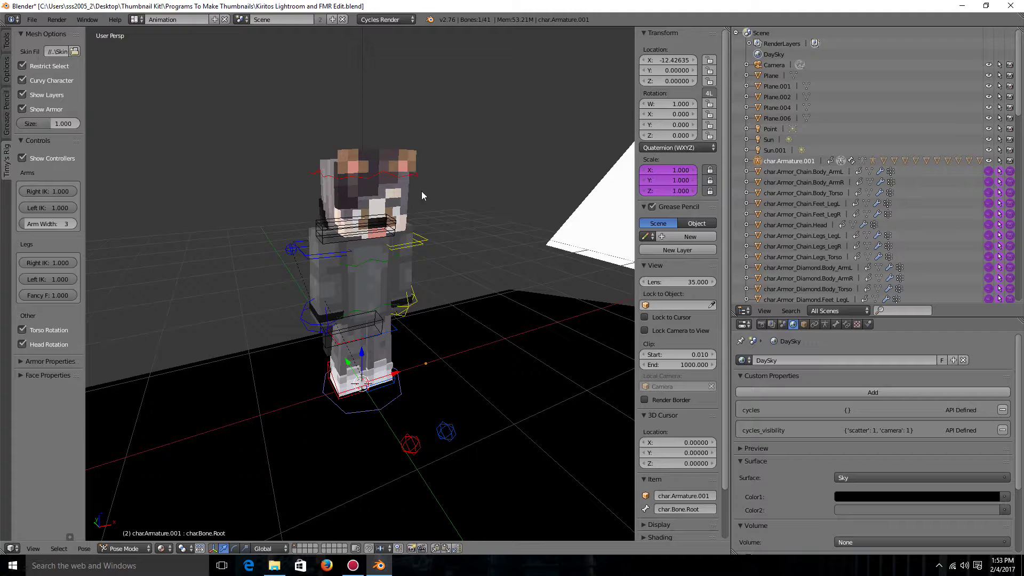
{"action": "middle_click_drag", "start_coordinate": [496, 154], "coordinate": [458, 153]}
{"action": "scroll", "coordinate": [467, 163], "scroll_direction": "down", "scroll_amount": 2}
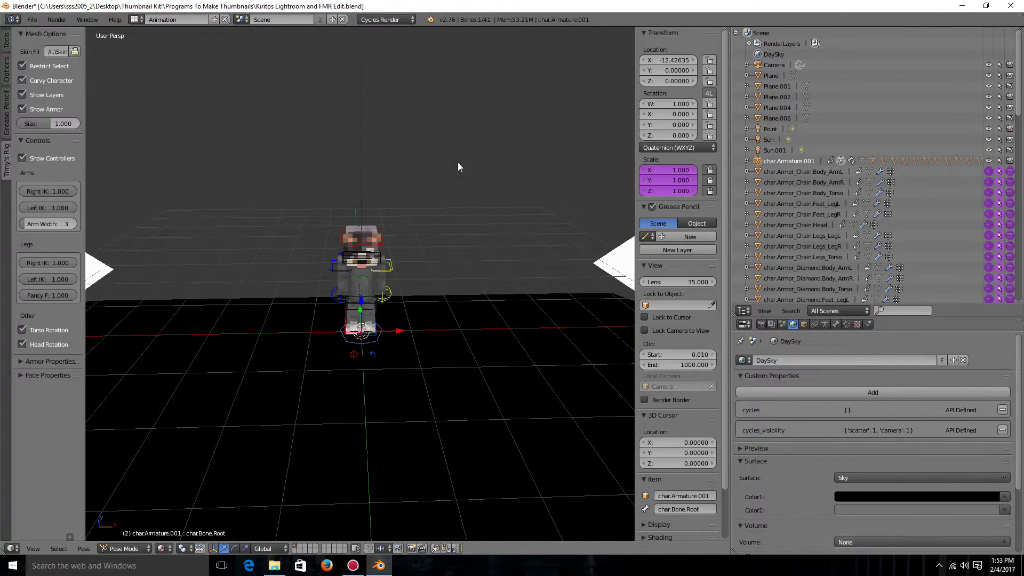
{"action": "middle_click_drag", "start_coordinate": [470, 153], "coordinate": [461, 125]}
{"action": "key", "text": "KP_1"}
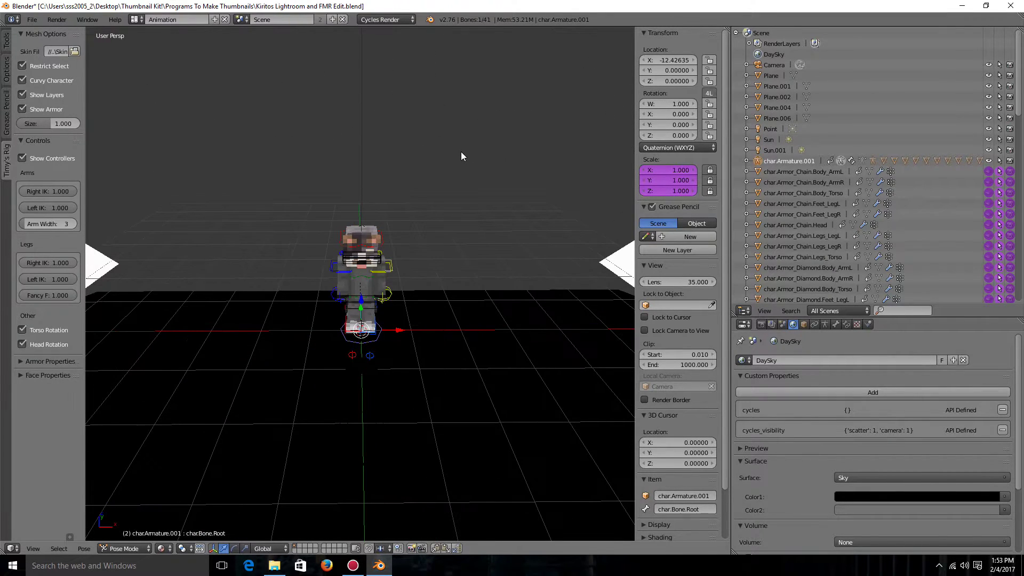
Try moving the IK control of the character's left hand
{"action": "scroll", "coordinate": [460, 151], "scroll_direction": "up", "scroll_amount": 3}
{"action": "scroll", "coordinate": [475, 170], "scroll_direction": "up", "scroll_amount": 2}
{"action": "middle_click_drag", "start_coordinate": [412, 160], "coordinate": [344, 131]}
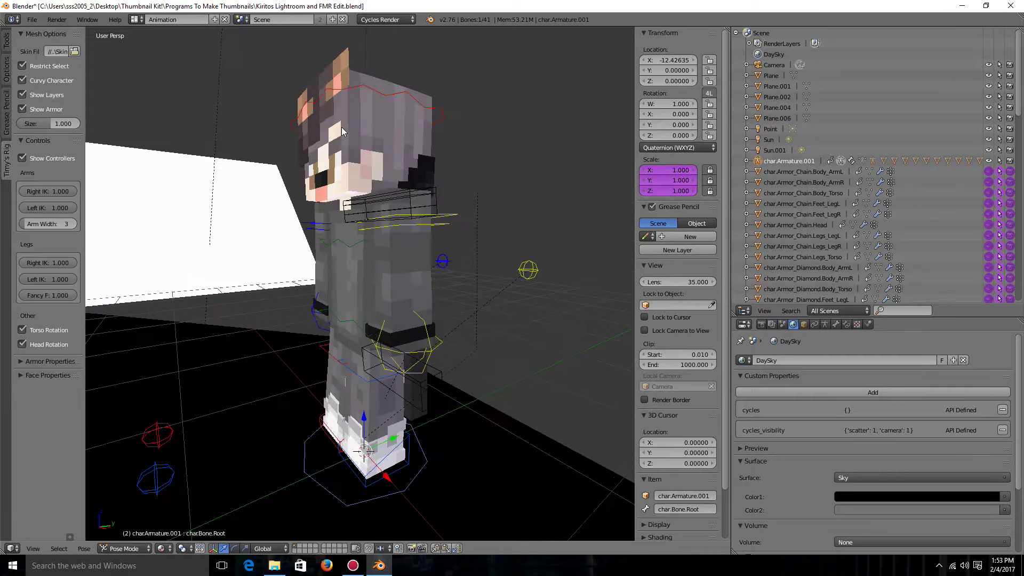
{"action": "right_click", "coordinate": [426, 332]}
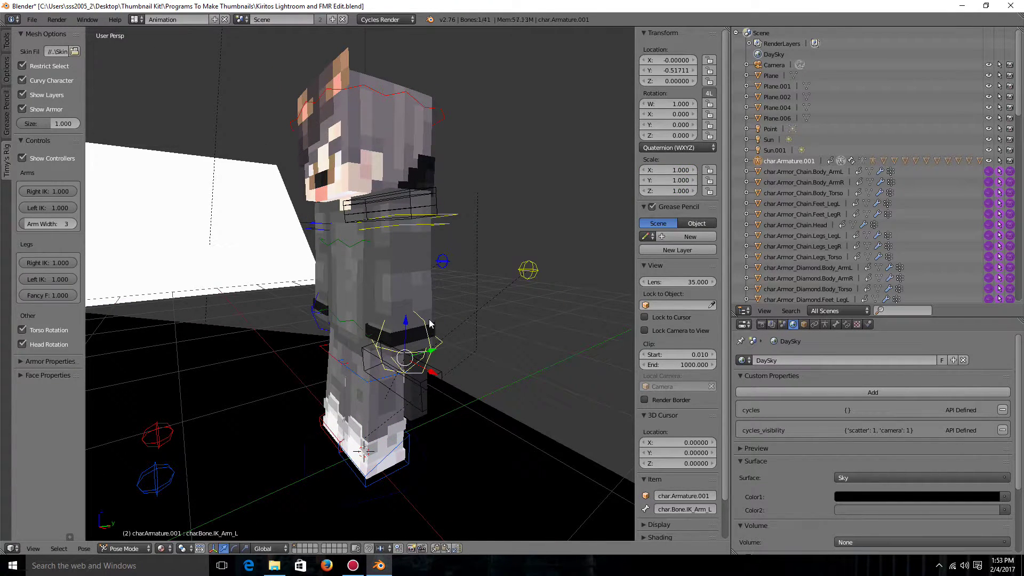
{"action": "key", "text": "g"}
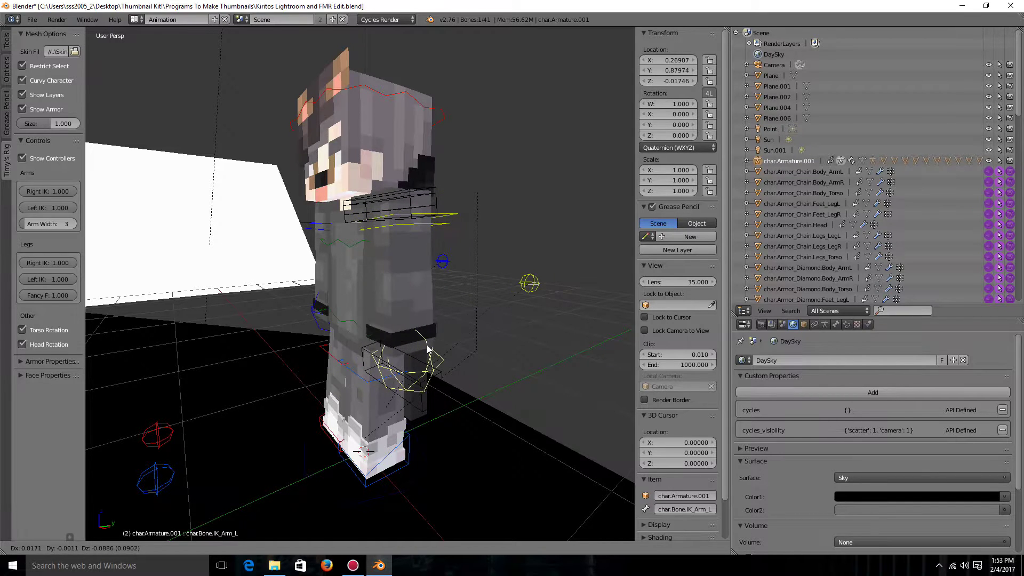
{"action": "right_click", "coordinate": [422, 345]}
Move the left arm's pole control slightly upward behind the body and reselect the left hand's IK control
{"action": "right_click", "coordinate": [527, 263]}
{"action": "key", "text": "g"}
{"action": "right_click", "coordinate": [547, 243]}
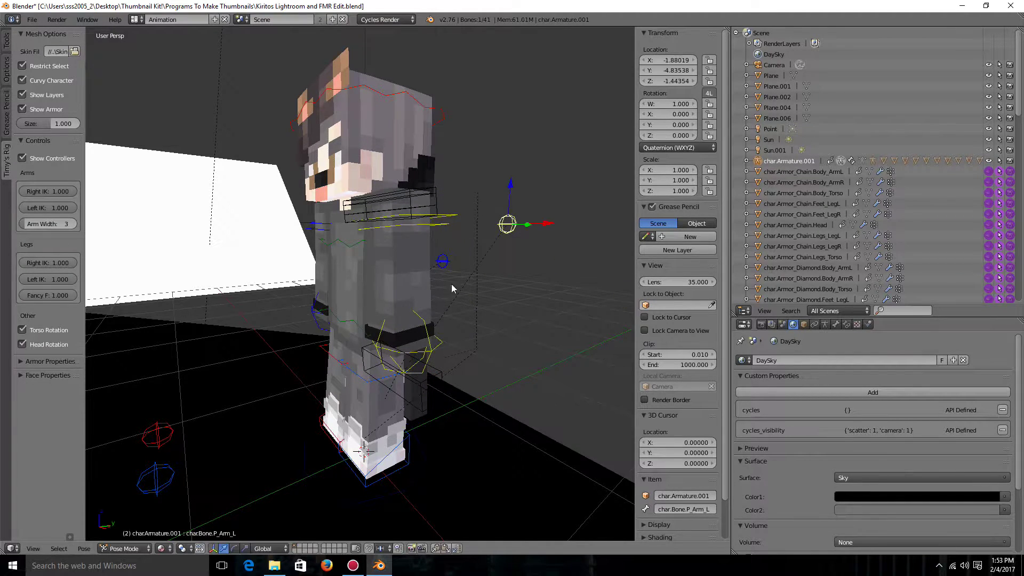
{"action": "right_click", "coordinate": [377, 342]}
{"action": "left_click", "coordinate": [376, 341]}
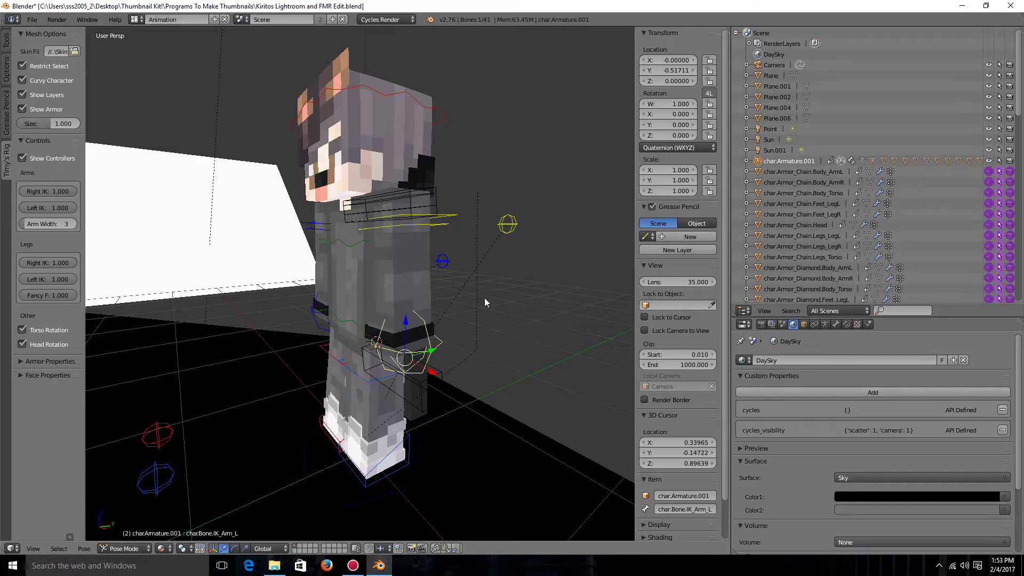
{"action": "scroll", "coordinate": [478, 271], "scroll_direction": "down", "scroll_amount": 3}
{"action": "middle_click_drag", "start_coordinate": [490, 288], "coordinate": [576, 292]}
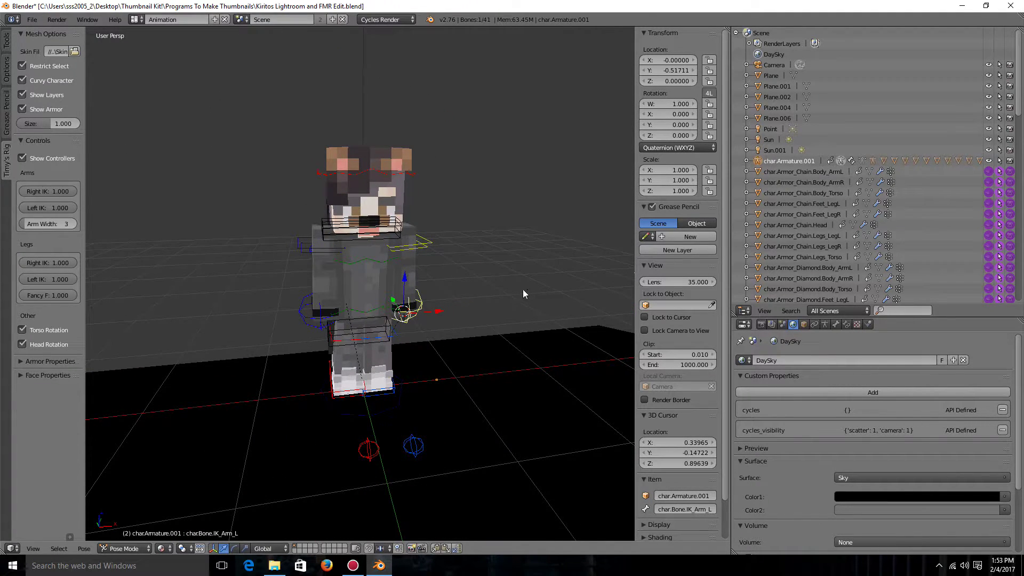
{"action": "scroll", "coordinate": [477, 282], "scroll_direction": "down", "scroll_amount": 1}
{"action": "scroll", "coordinate": [477, 336], "scroll_direction": "up", "scroll_amount": 4}
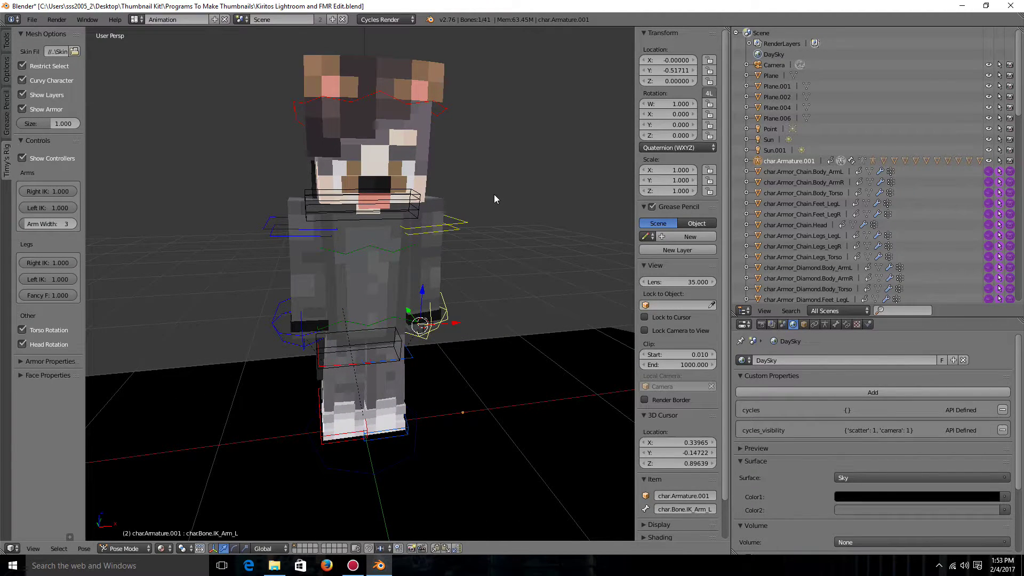
Undo the last two changes to the character's left arm controls
{"action": "key", "text": "ctrl+z"}
{"action": "key", "text": "ctrl+z"}
{"action": "scroll", "coordinate": [425, 211], "scroll_direction": "down", "scroll_amount": 8}
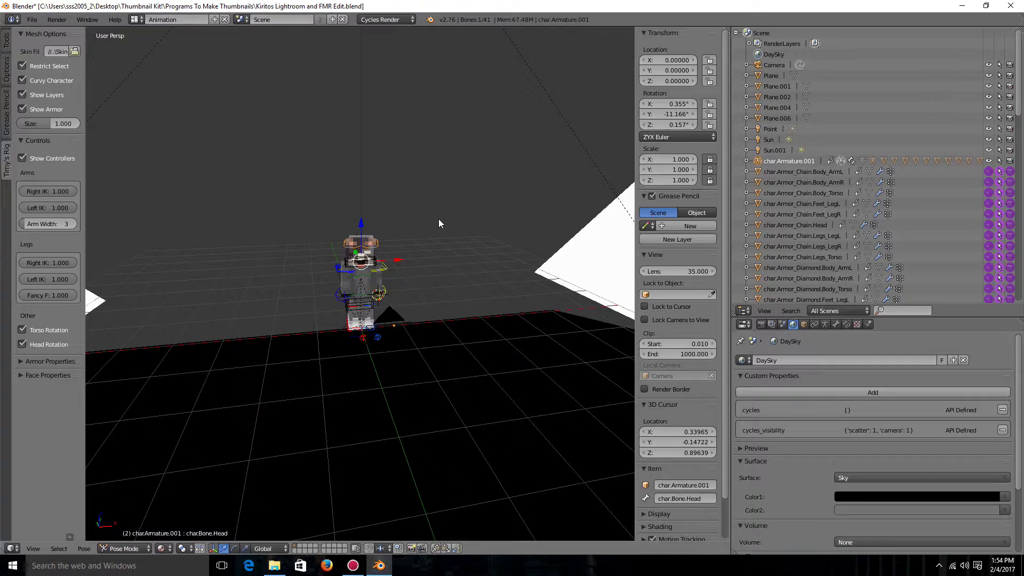
{"action": "scroll", "coordinate": [438, 223], "scroll_direction": "up", "scroll_amount": 6}
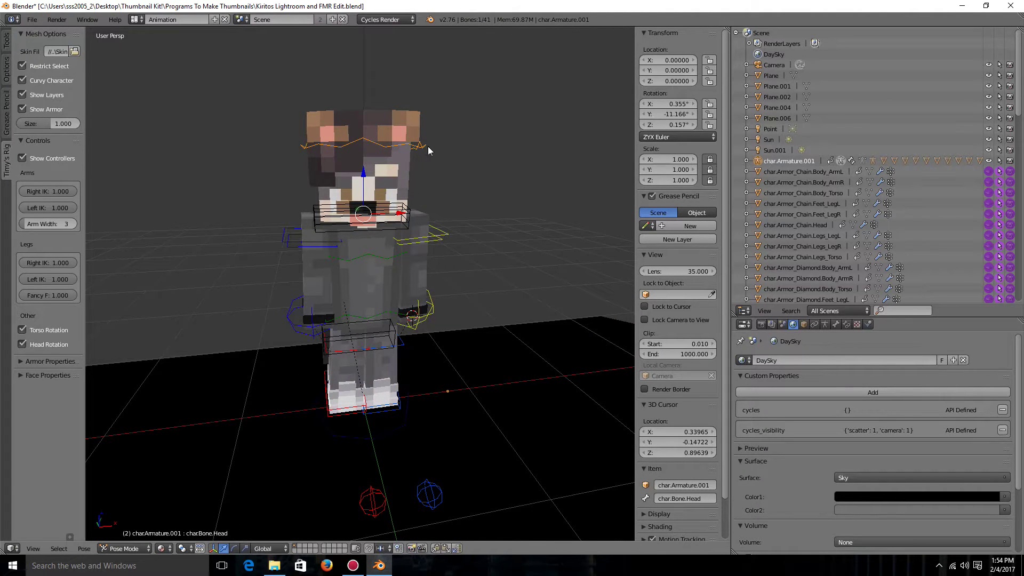
{"action": "key", "text": "g"}
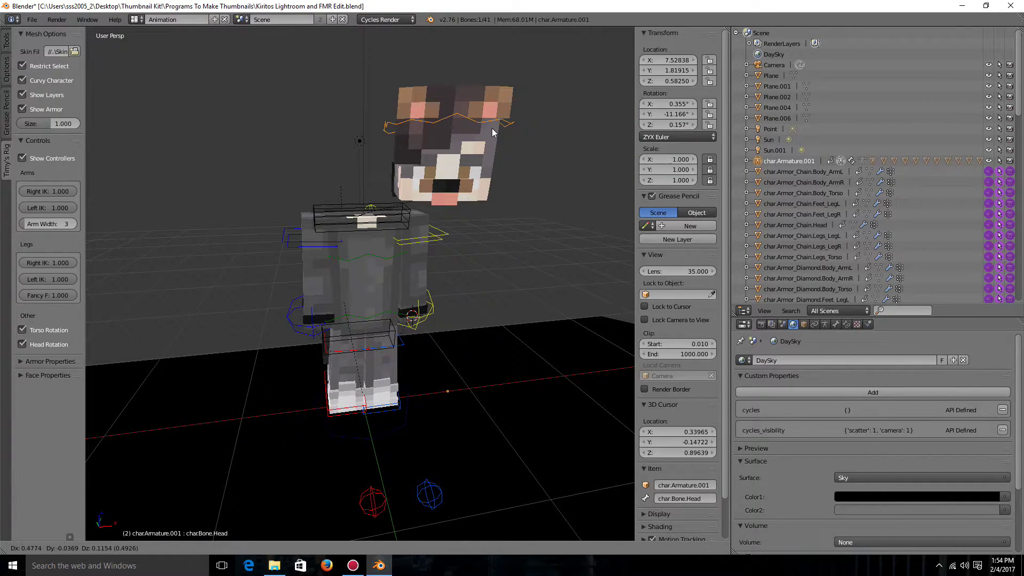
{"action": "right_click", "coordinate": [493, 133]}
{"action": "scroll", "coordinate": [442, 170], "scroll_direction": "up", "scroll_amount": 1}
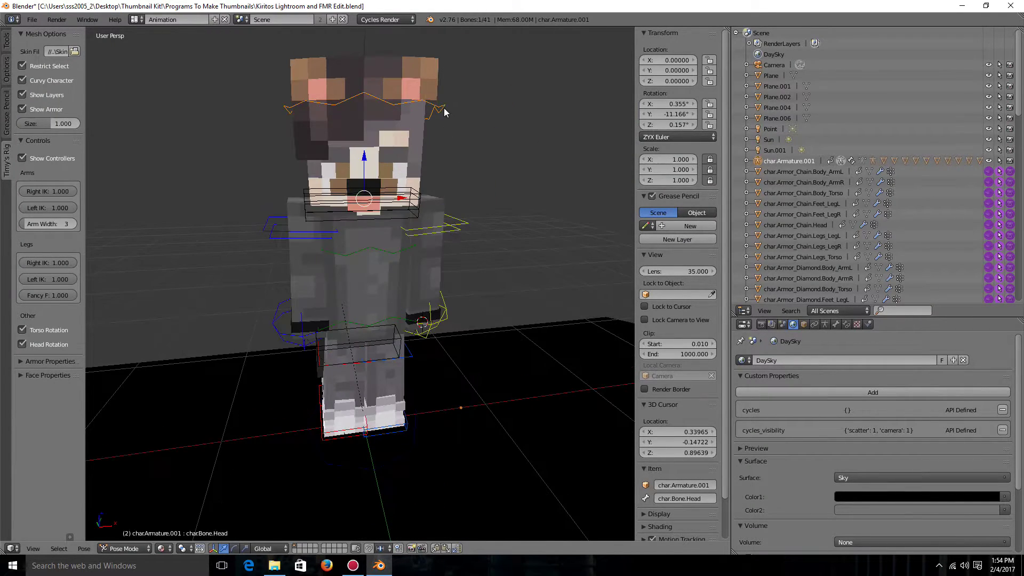
Rotate the character's head control from above and from other angles so the head is turned and tilted
{"action": "middle_click_drag", "start_coordinate": [440, 111], "coordinate": [451, 198]}
{"action": "scroll", "coordinate": [452, 199], "scroll_direction": "down", "scroll_amount": 4}
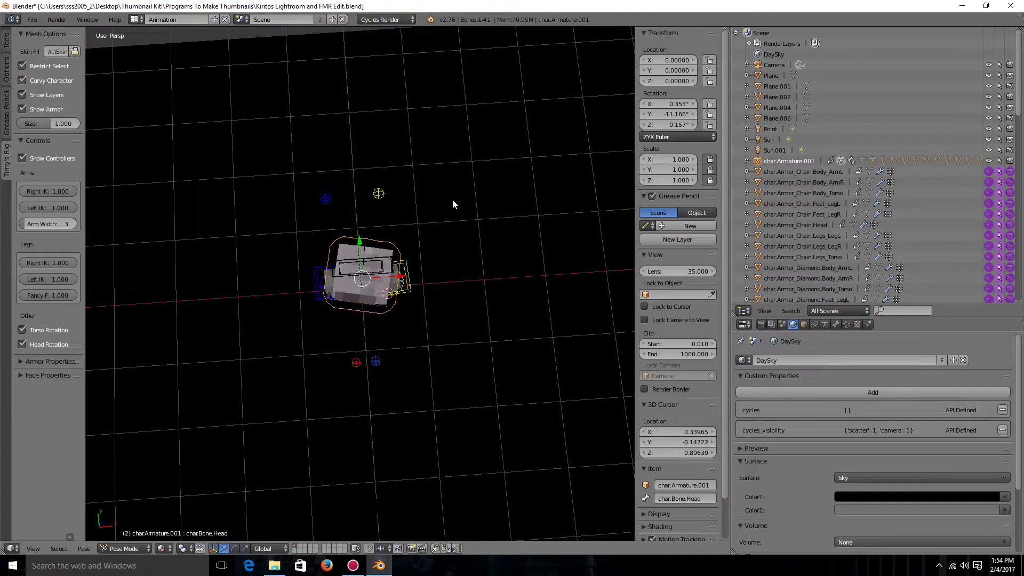
{"action": "key", "text": "r"}
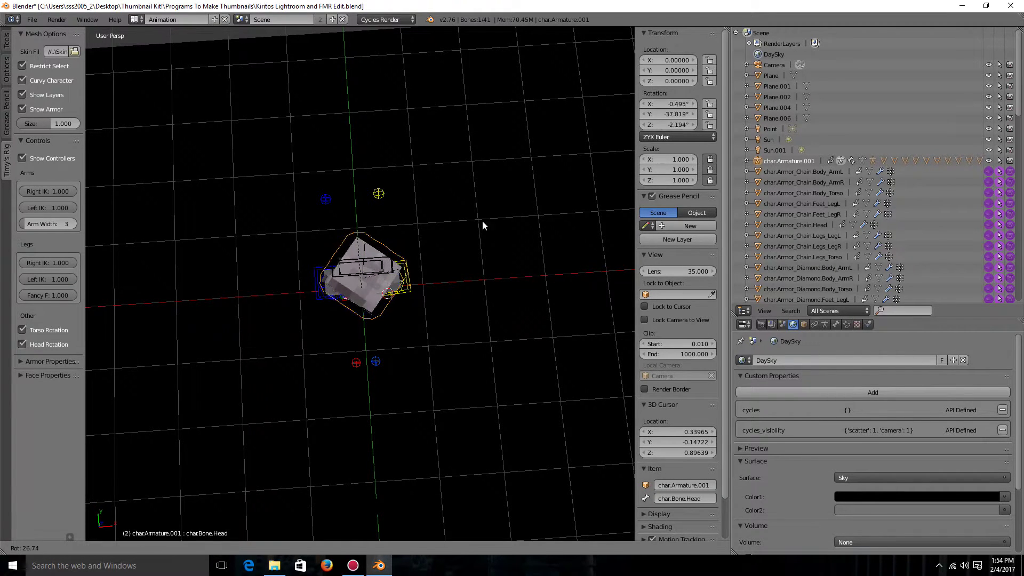
{"action": "left_click", "coordinate": [467, 212]}
{"action": "middle_click_drag", "start_coordinate": [467, 212], "coordinate": [461, 258]}
{"action": "key", "text": "r"}
{"action": "left_click", "coordinate": [444, 162]}
{"action": "key", "text": "r"}
{"action": "left_click", "coordinate": [491, 258]}
Switch to Object Mode and move the camera to the character's right-hand side, in front of the body
{"action": "key", "text": "ctrl+Tab"}
{"action": "right_click", "coordinate": [433, 290]}
{"action": "key", "text": "g"}
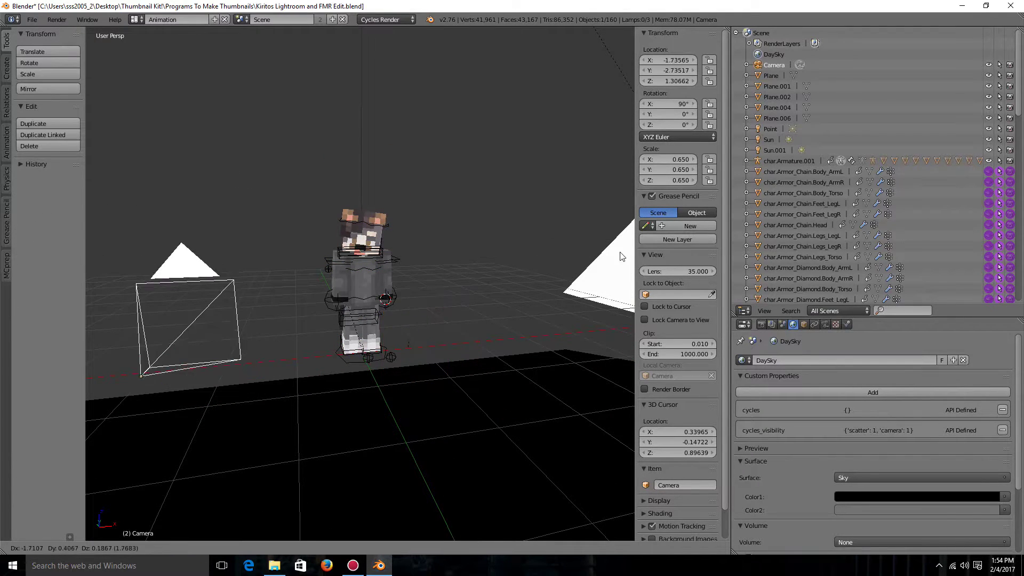
{"action": "left_click", "coordinate": [570, 262]}
Rotate the camera from a raised viewpoint so it aims at the character
{"action": "middle_click_drag", "start_coordinate": [430, 205], "coordinate": [453, 265]}
{"action": "key", "text": "r"}
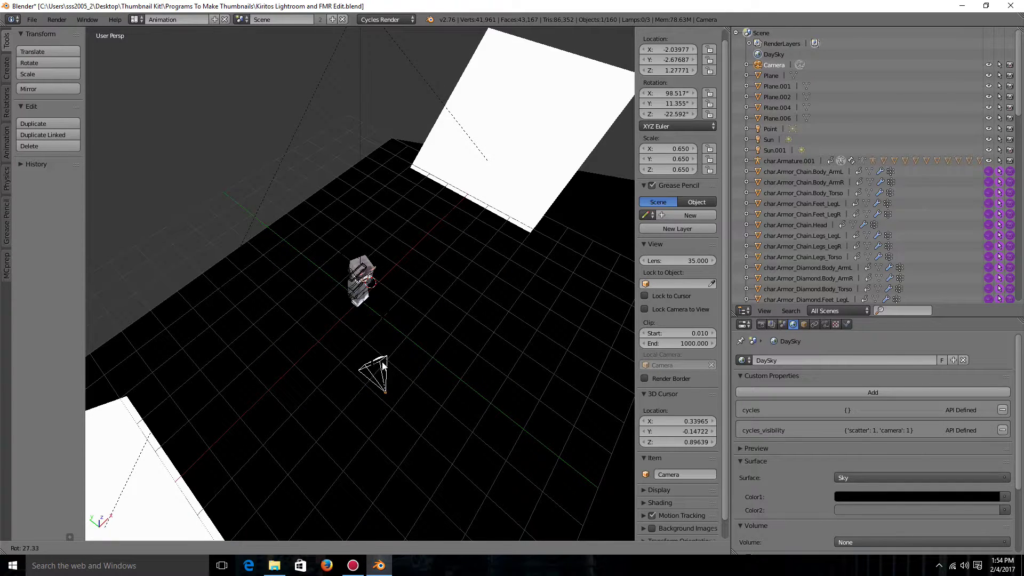
{"action": "left_click", "coordinate": [395, 312]}
{"action": "mouse_move", "coordinate": [396, 309]}
{"action": "middle_mouse_down"}
{"action": "mouse_move", "coordinate": [375, 235]}
{"action": "mouse_move", "coordinate": [413, 310]}
{"action": "middle_mouse_up"}
{"action": "key", "text": "r"}
{"action": "left_click", "coordinate": [361, 228]}
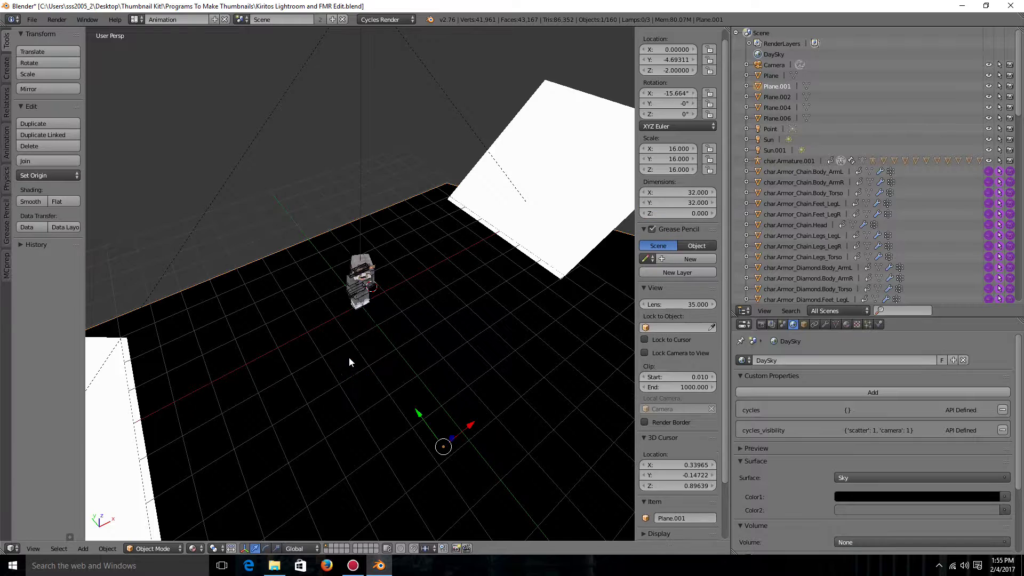
Move the camera slightly higher and closer to the character
{"action": "key", "text": "g"}
{"action": "left_click", "coordinate": [362, 344]}
{"action": "scroll", "coordinate": [416, 206], "scroll_direction": "up", "scroll_amount": 4}
{"action": "middle_click_drag", "start_coordinate": [405, 208], "coordinate": [394, 141]}
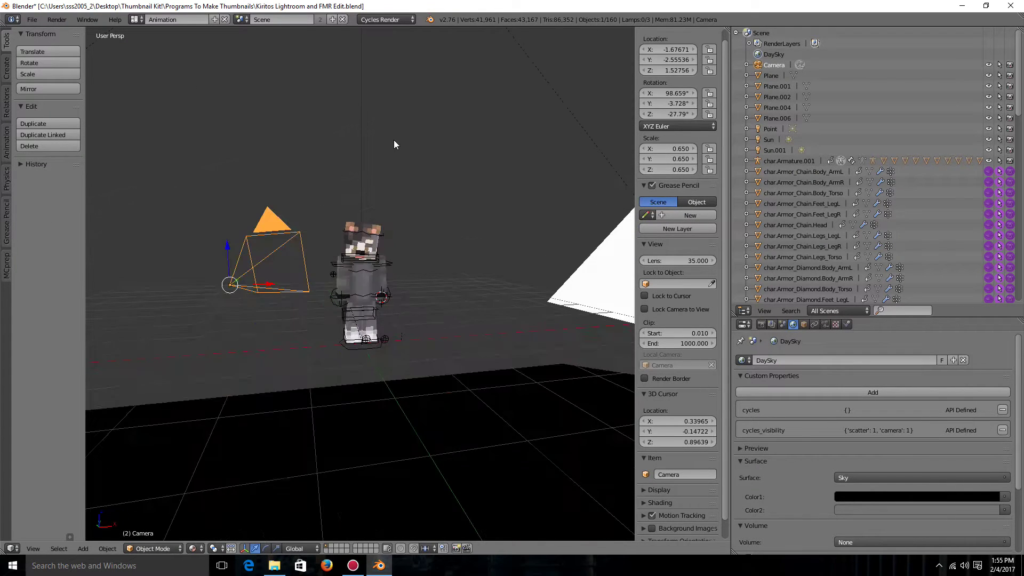
Move the character's left hand IK control outward and forward so the arm reaches out in front of the body
{"action": "scroll", "coordinate": [433, 262], "scroll_direction": "up", "scroll_amount": 4}
{"action": "right_click", "coordinate": [408, 304]}
{"action": "key", "text": "g"}
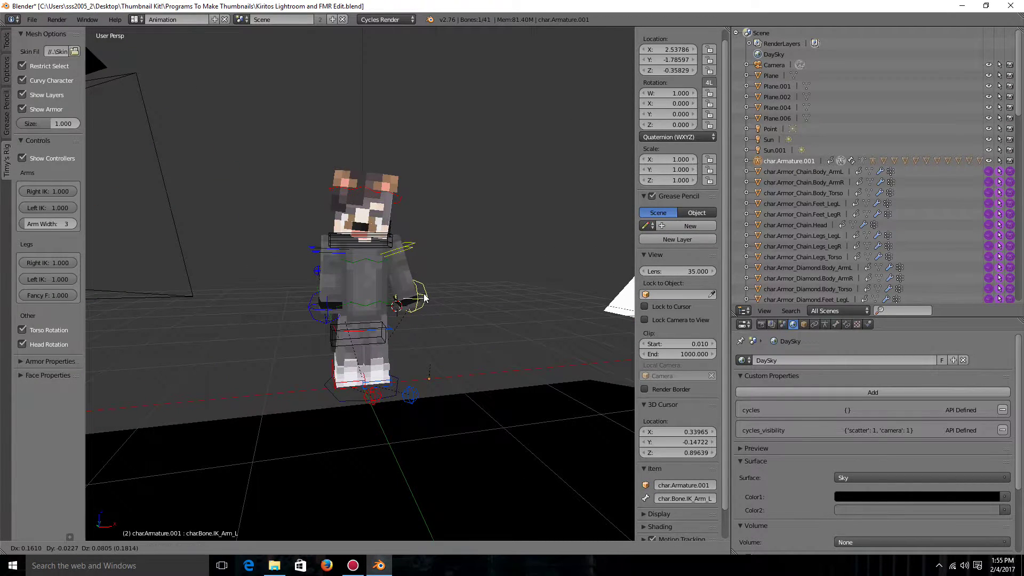
{"action": "left_click", "coordinate": [431, 288]}
{"action": "middle_click_drag", "start_coordinate": [432, 288], "coordinate": [304, 325]}
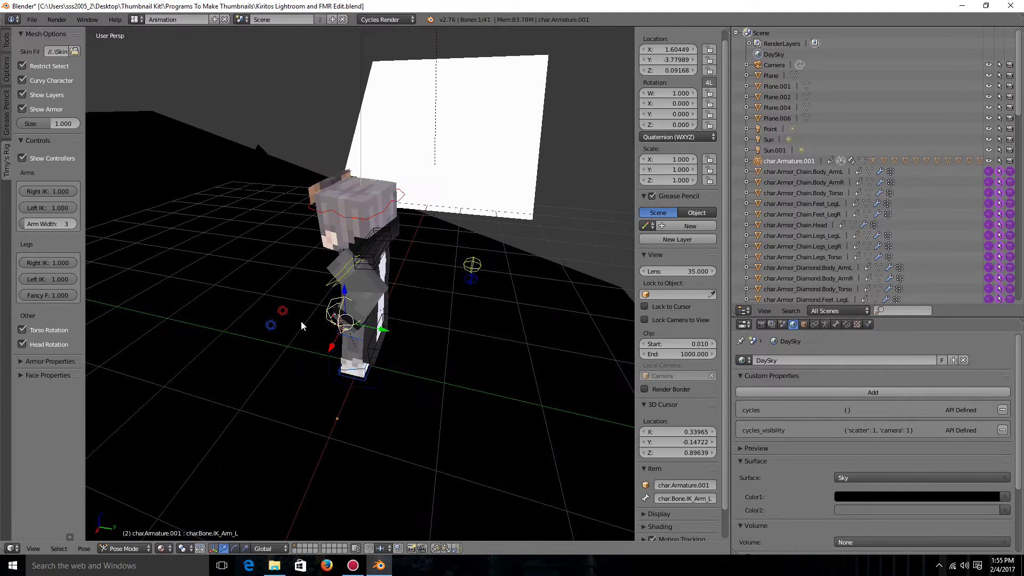
{"action": "key", "text": "g"}
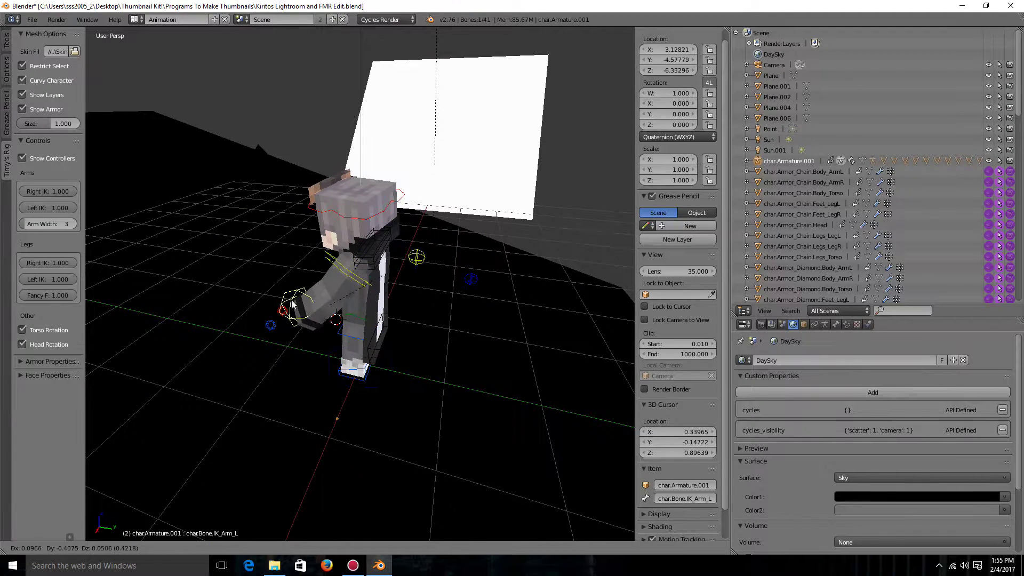
{"action": "left_click", "coordinate": [463, 261]}
Reposition the left arm's pole control behind the character
{"action": "middle_click_drag", "start_coordinate": [463, 261], "coordinate": [392, 230]}
{"action": "right_click", "coordinate": [265, 237]}
{"action": "key", "text": "g"}
{"action": "left_click", "coordinate": [265, 237]}
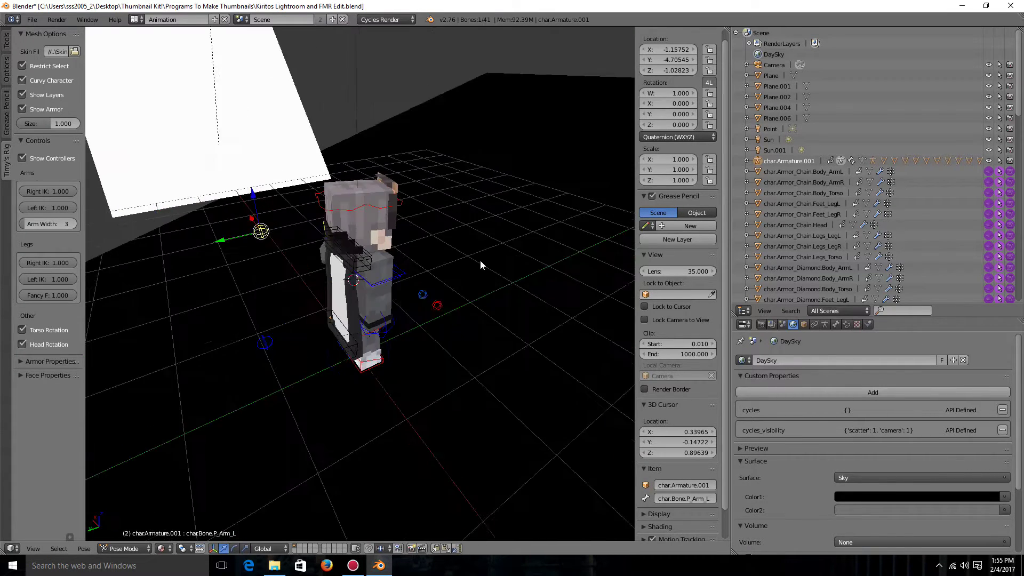
Move the cape's upper spine bone far sideways so the cape is well away from the character
{"action": "middle_click_drag", "start_coordinate": [480, 265], "coordinate": [403, 372]}
{"action": "right_click", "coordinate": [386, 246]}
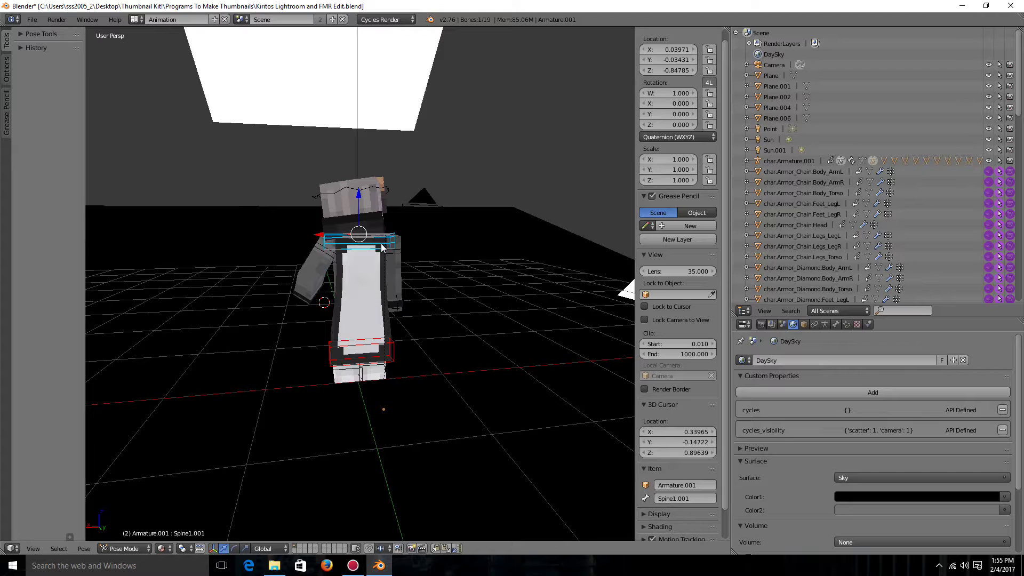
{"action": "key", "text": "g"}
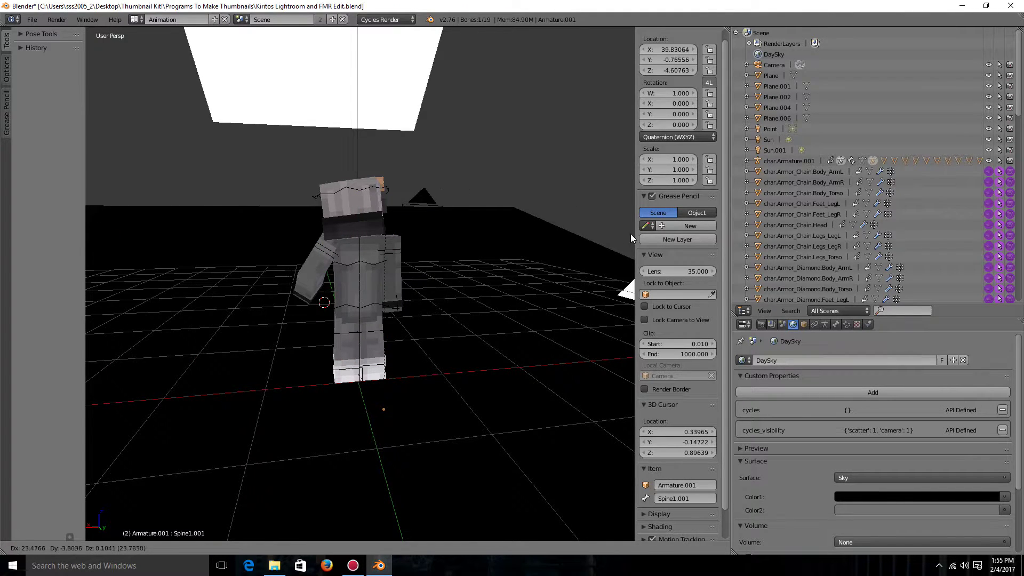
{"action": "left_click", "coordinate": [555, 237]}
{"action": "middle_click_drag", "start_coordinate": [555, 236], "coordinate": [304, 248]}
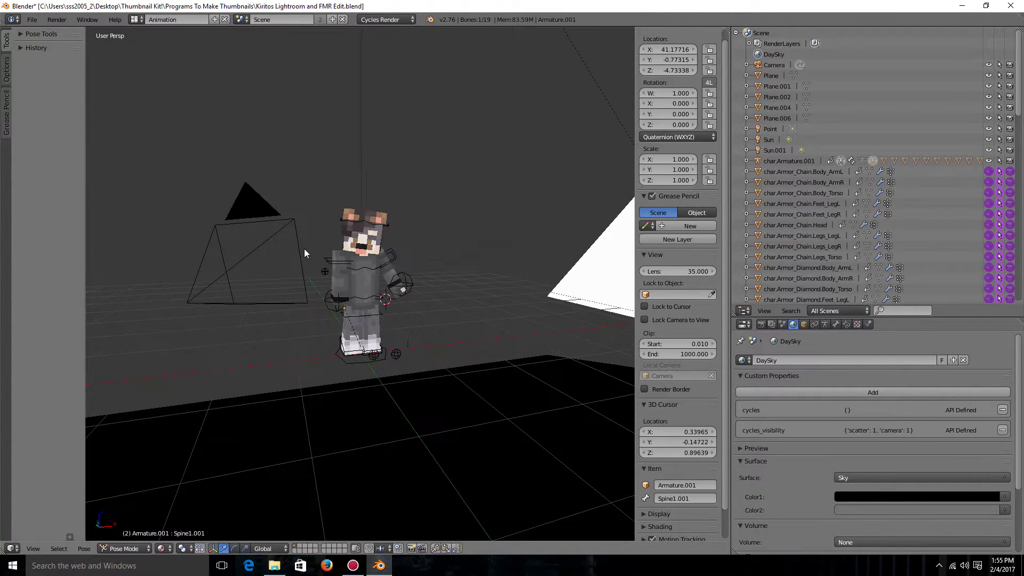
Select the camera and adjust its tilt from the side so it points slightly downward at the character
{"action": "middle_click_drag", "start_coordinate": [225, 207], "coordinate": [151, 243]}
{"action": "right_click", "coordinate": [151, 243]}
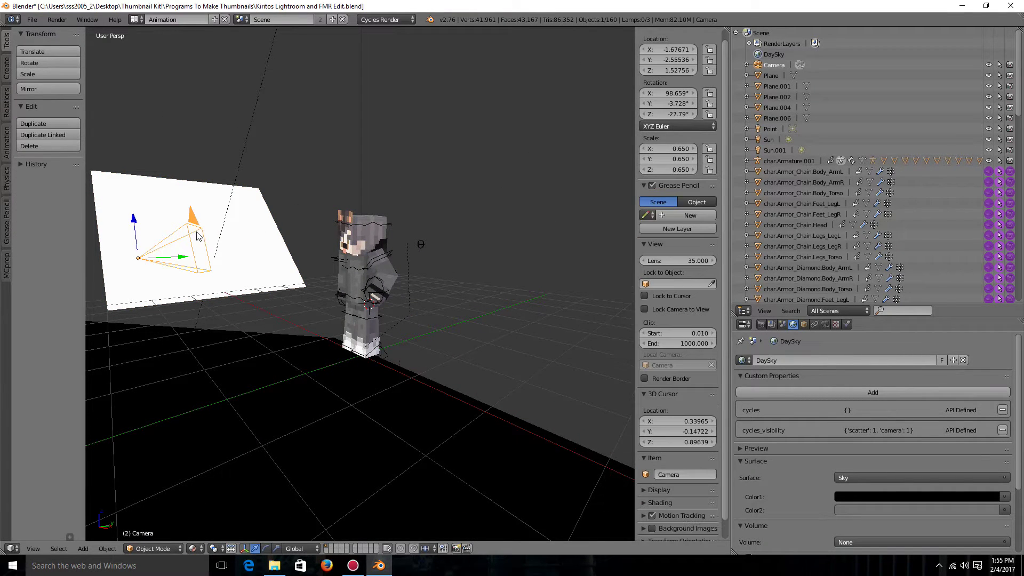
{"action": "key", "text": "r"}
{"action": "left_click", "coordinate": [203, 257]}
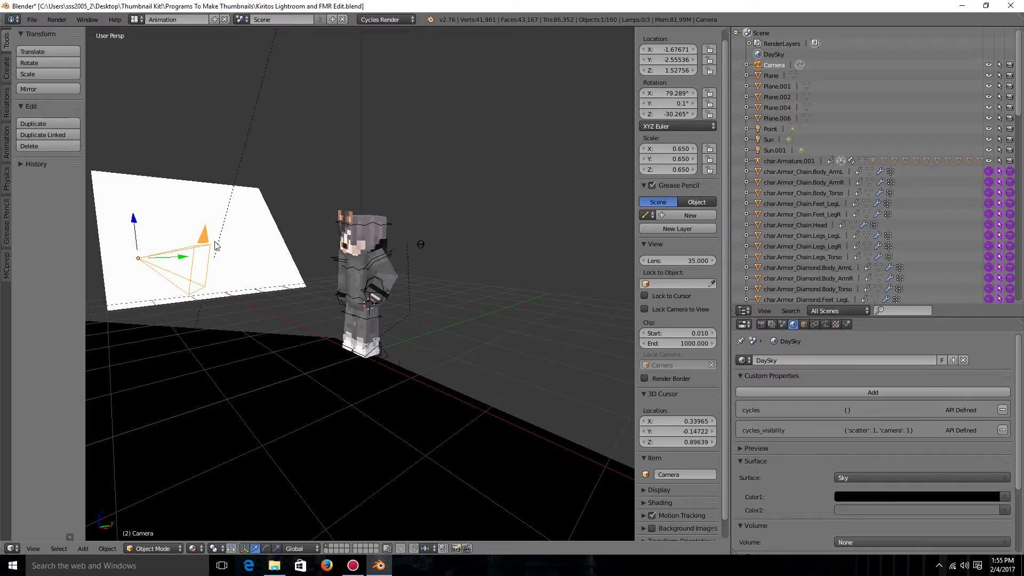
{"action": "key", "text": "r"}
{"action": "left_click", "coordinate": [218, 242]}
{"action": "key", "text": "r"}
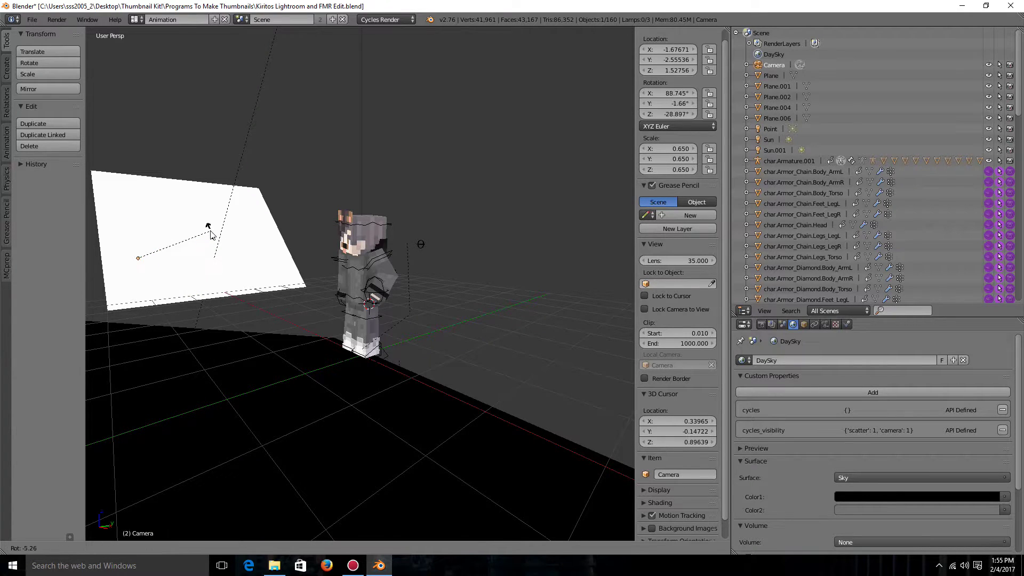
{"action": "left_click", "coordinate": [214, 240]}
Move the camera slightly farther back from the character
{"action": "middle_click_drag", "start_coordinate": [265, 242], "coordinate": [411, 240]}
{"action": "right_click", "coordinate": [209, 234]}
{"action": "right_click", "coordinate": [209, 234]}
{"action": "key", "text": "g"}
{"action": "left_click", "coordinate": [190, 232]}
Render a still image of the posed character through the camera
{"action": "scroll", "coordinate": [423, 233], "scroll_direction": "up", "scroll_amount": 3}
{"action": "scroll", "coordinate": [423, 233], "scroll_direction": "down", "scroll_amount": 5}
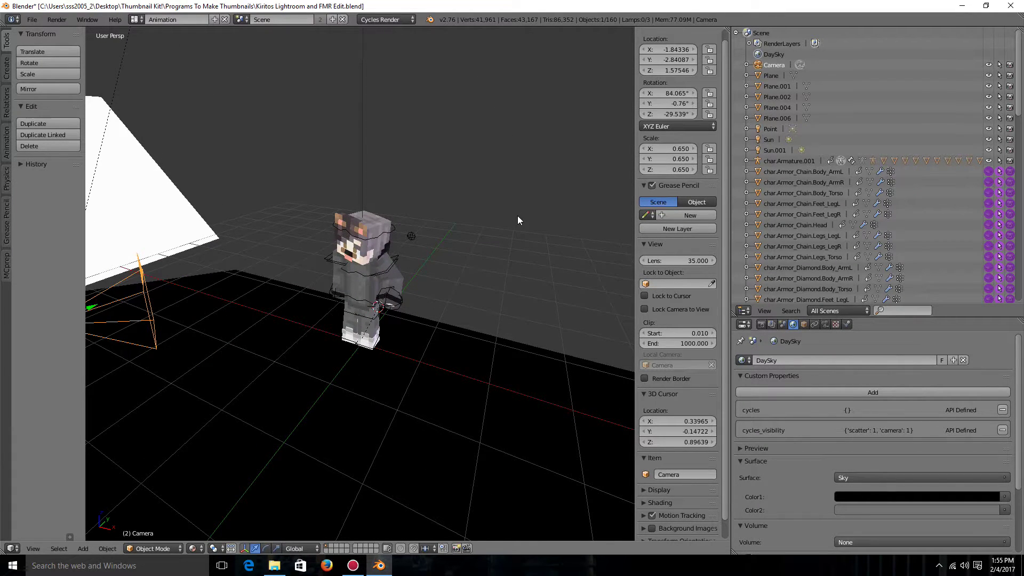
{"action": "scroll", "coordinate": [517, 216], "scroll_direction": "up", "scroll_amount": 3}
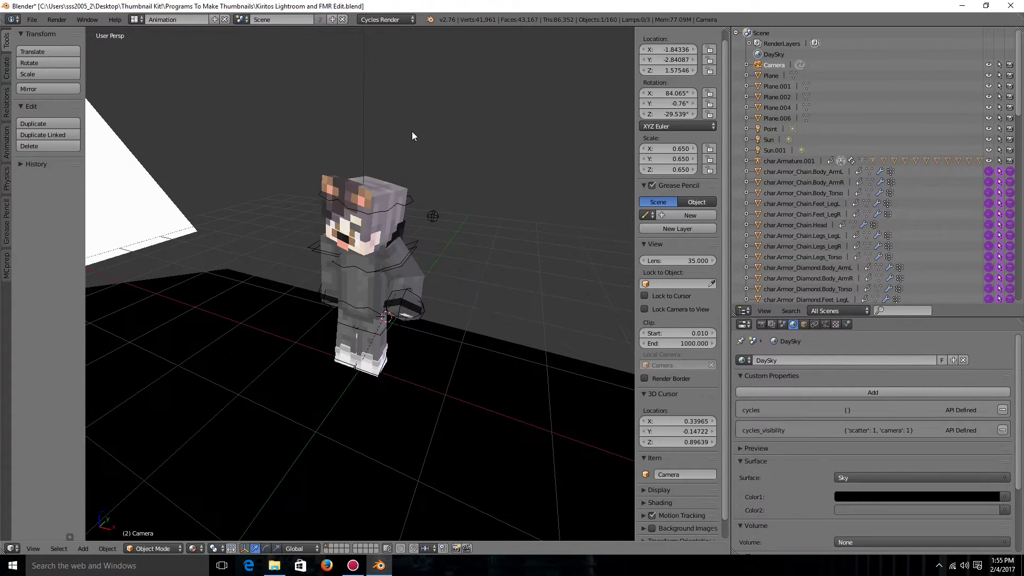
{"action": "scroll", "coordinate": [403, 153], "scroll_direction": "down", "scroll_amount": 4}
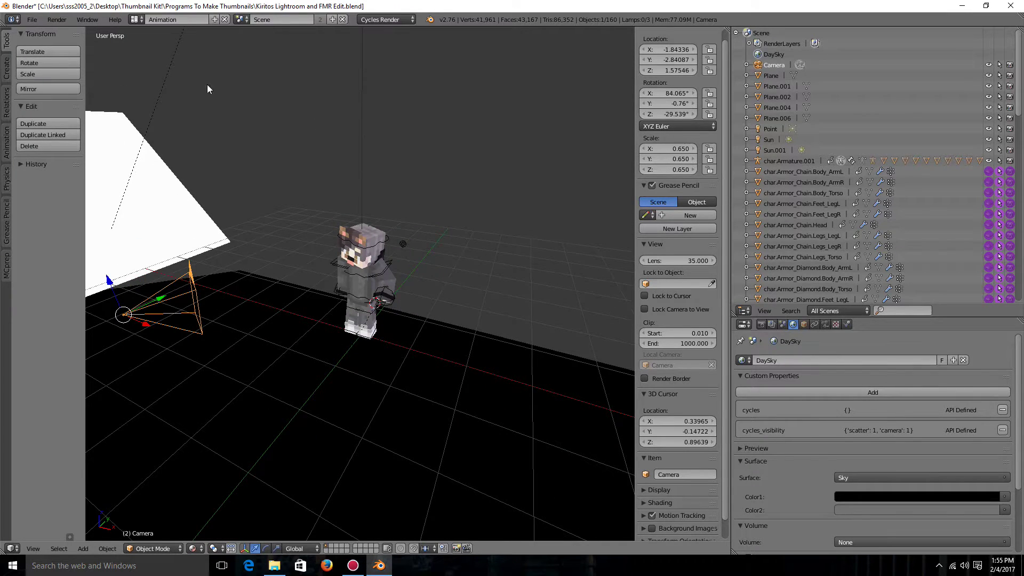
{"action": "left_click", "coordinate": [66, 20]}
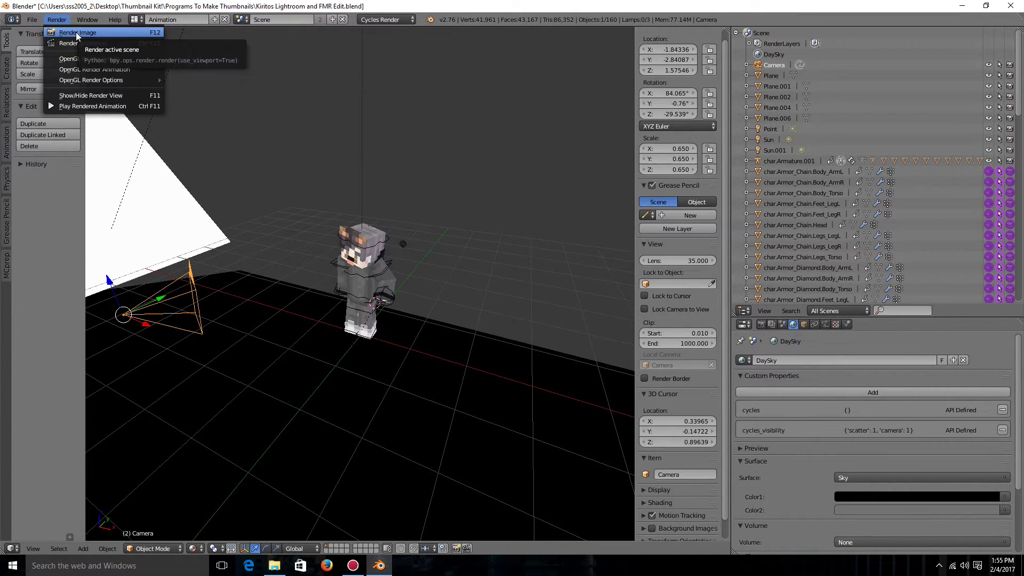
{"action": "left_click", "coordinate": [78, 32]}
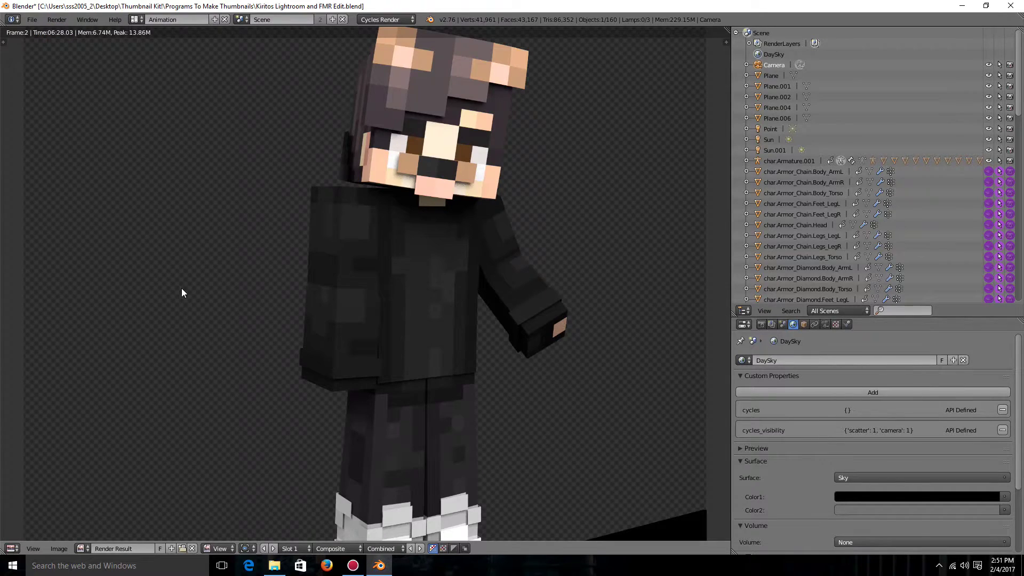
{"action": "scroll", "coordinate": [181, 288], "scroll_direction": "down", "scroll_amount": 3}
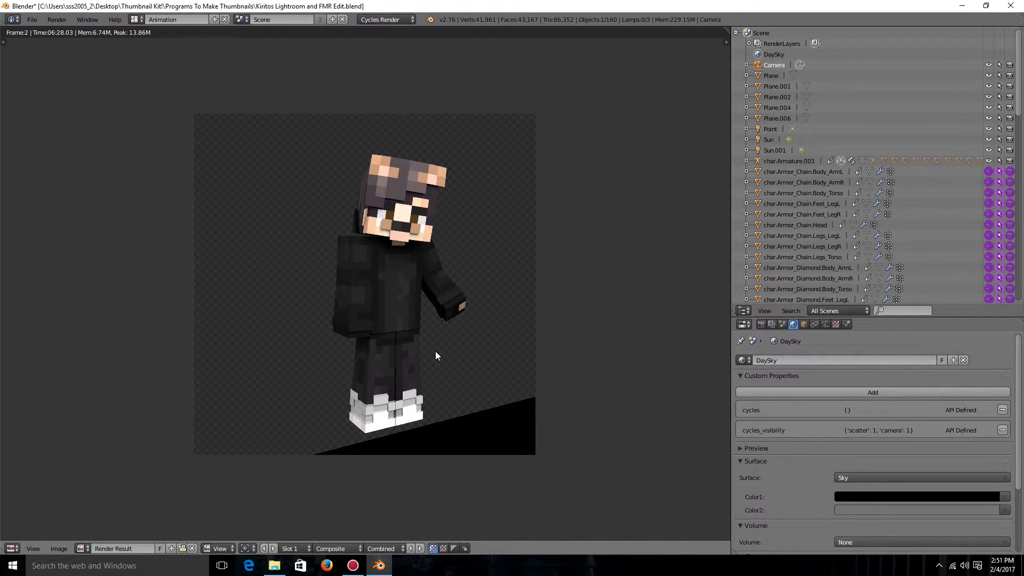
Save the rendered image as an RGBA PNG in the Programs To Make Thumbnails folder
{"action": "key", "text": "F3"}
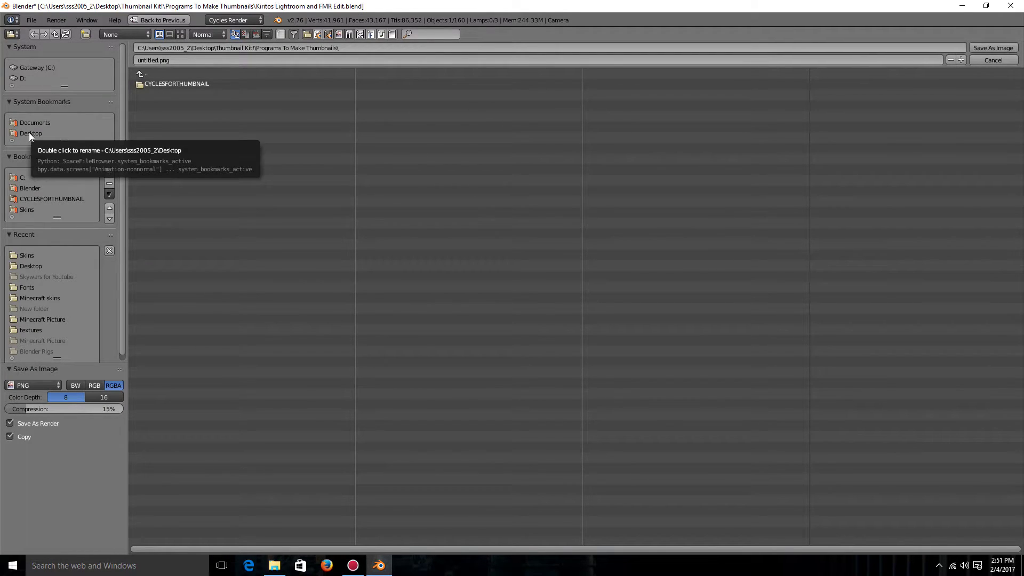
{"action": "left_click", "coordinate": [157, 60]}
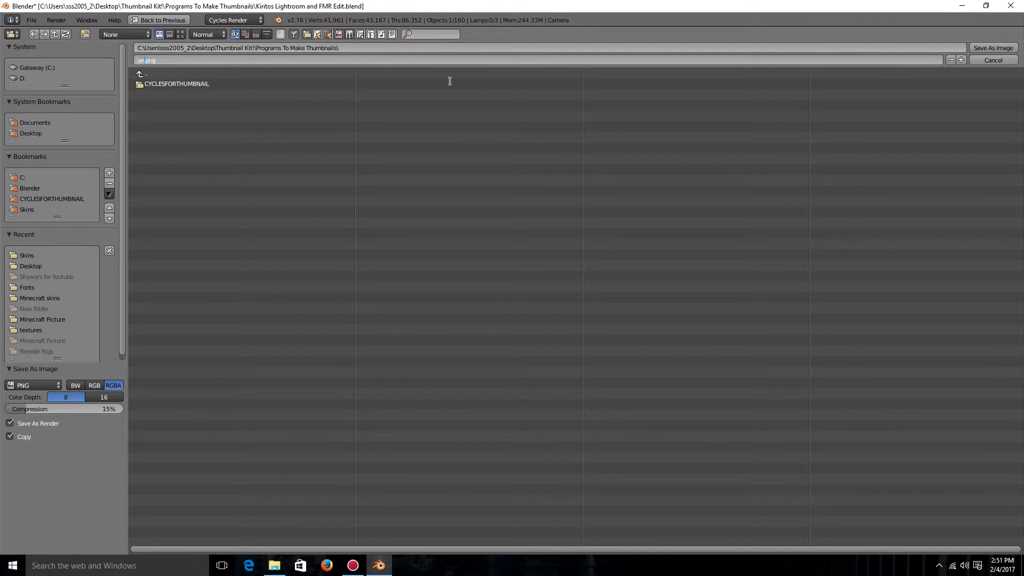
{"action": "key", "text": "Return"}
{"action": "key", "text": "Return"}
{"action": "scroll", "coordinate": [644, 228], "scroll_direction": "down", "scroll_amount": 6}
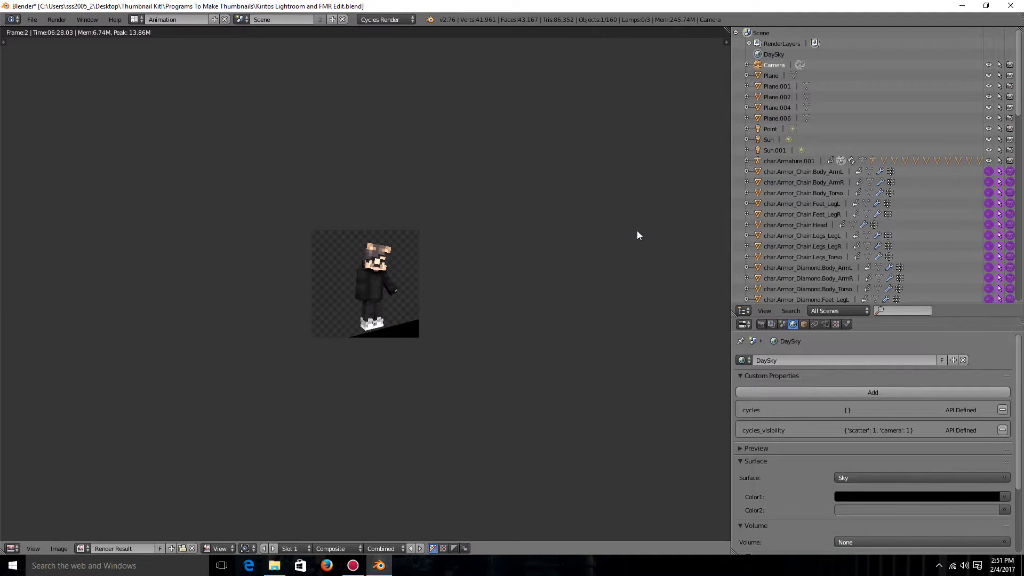
{"action": "scroll", "coordinate": [637, 230], "scroll_direction": "up", "scroll_amount": 4}
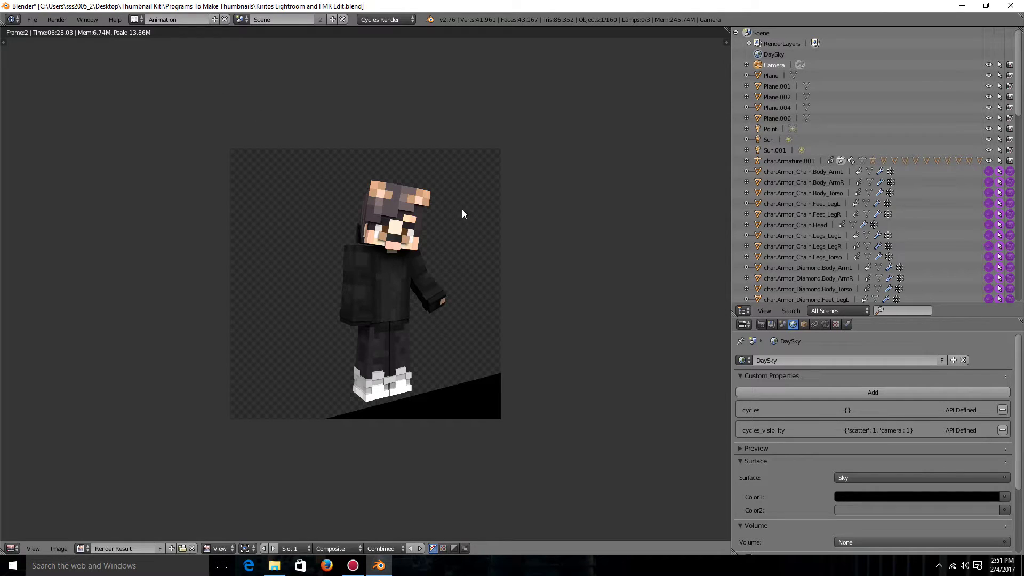
{"action": "scroll", "coordinate": [465, 211], "scroll_direction": "down", "scroll_amount": 3}
{"action": "scroll", "coordinate": [474, 135], "scroll_direction": "up", "scroll_amount": 2}
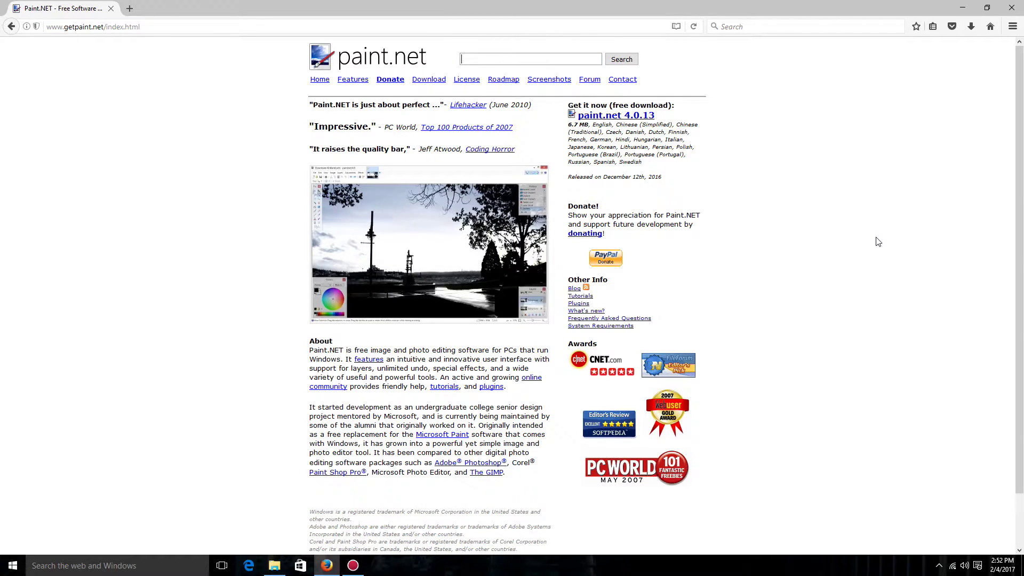
Look over the paint.net website's home page and launch paint.net
{"action": "scroll", "coordinate": [197, 223], "scroll_direction": "down", "scroll_amount": 2}
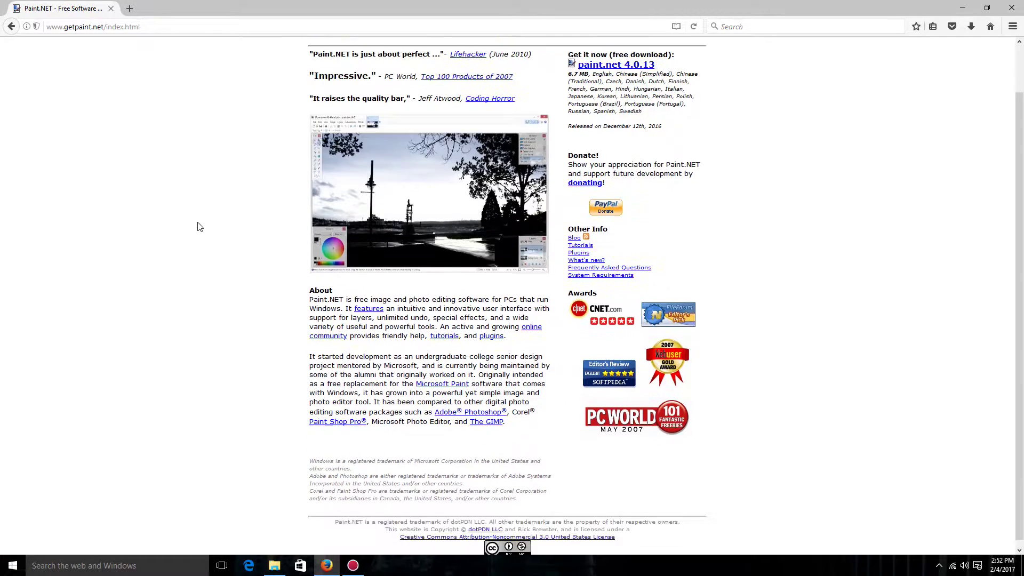
{"action": "scroll", "coordinate": [199, 226], "scroll_direction": "up", "scroll_amount": 2}
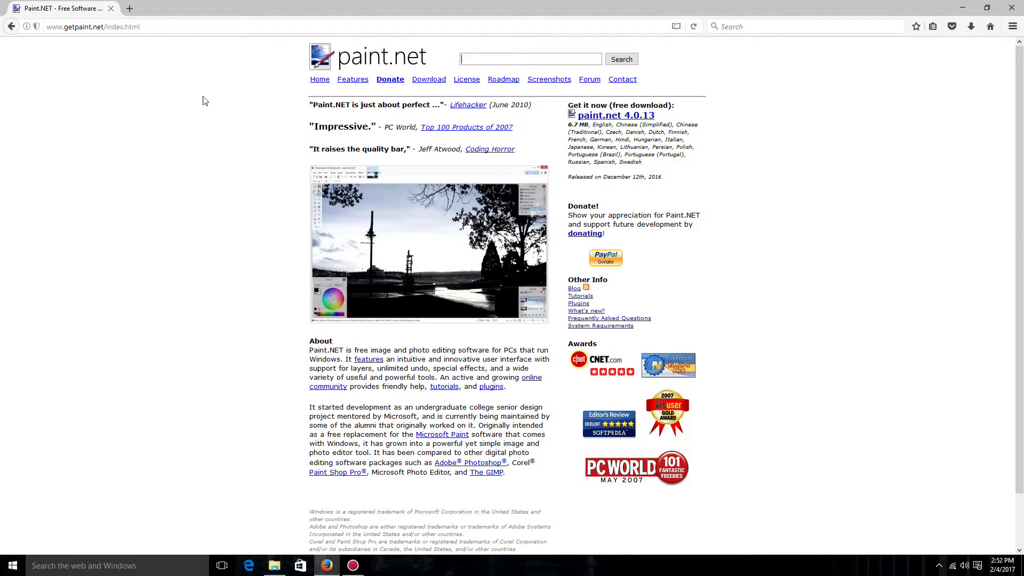
{"action": "left_click", "coordinate": [69, 184]}
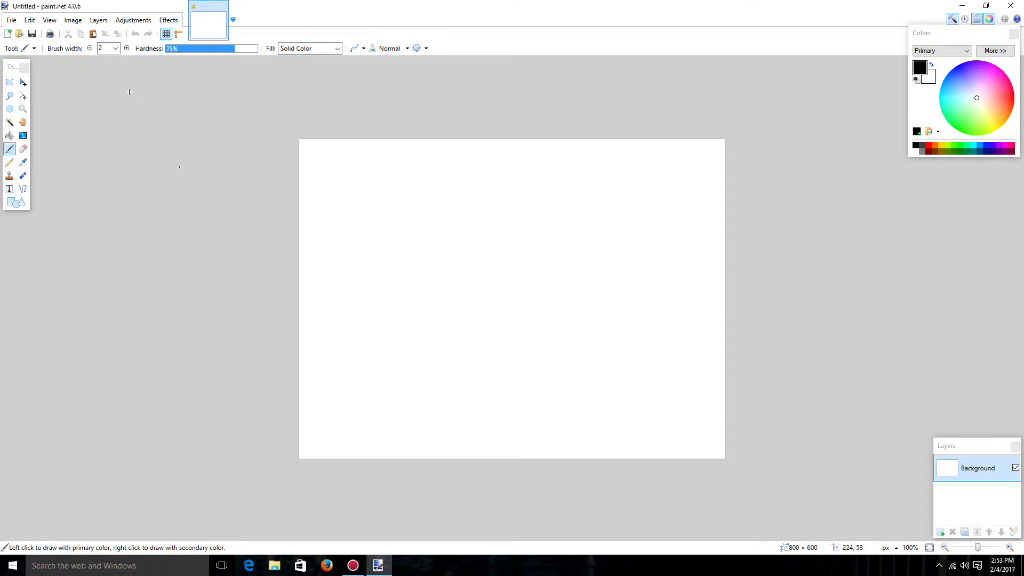
Create a new blank image 1280 pixels wide and 720 pixels high
{"action": "left_click", "coordinate": [73, 19]}
{"action": "left_click", "coordinate": [11, 20]}
{"action": "left_click", "coordinate": [11, 20]}
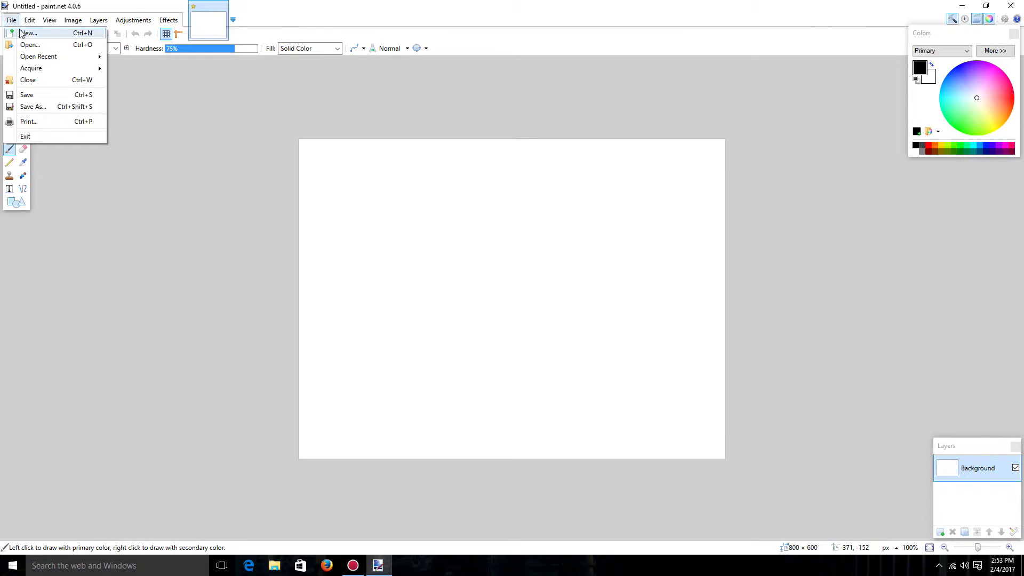
{"action": "left_click", "coordinate": [27, 33]}
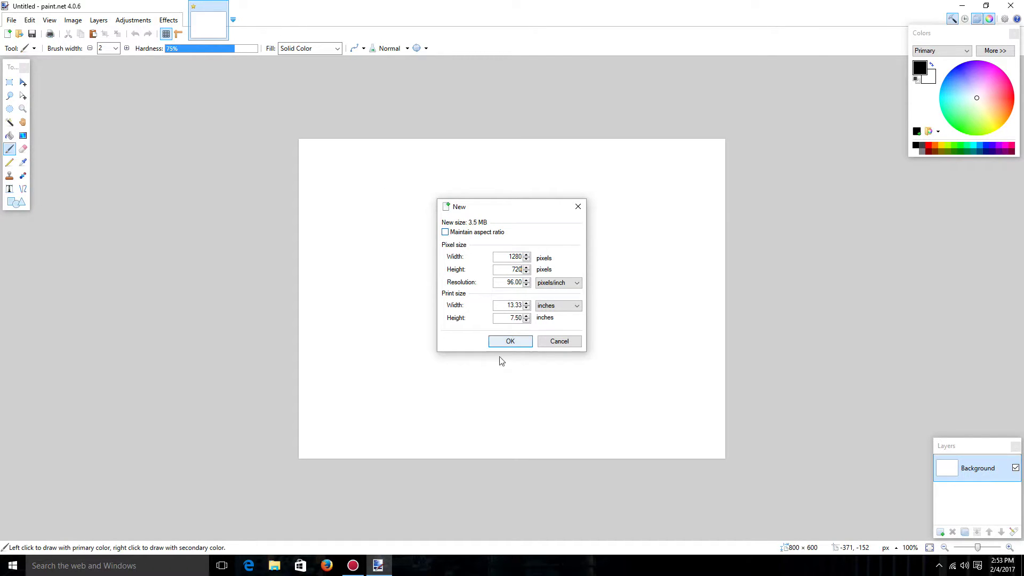
{"action": "left_click", "coordinate": [503, 343]}
{"action": "key", "text": "ctrl+plus"}
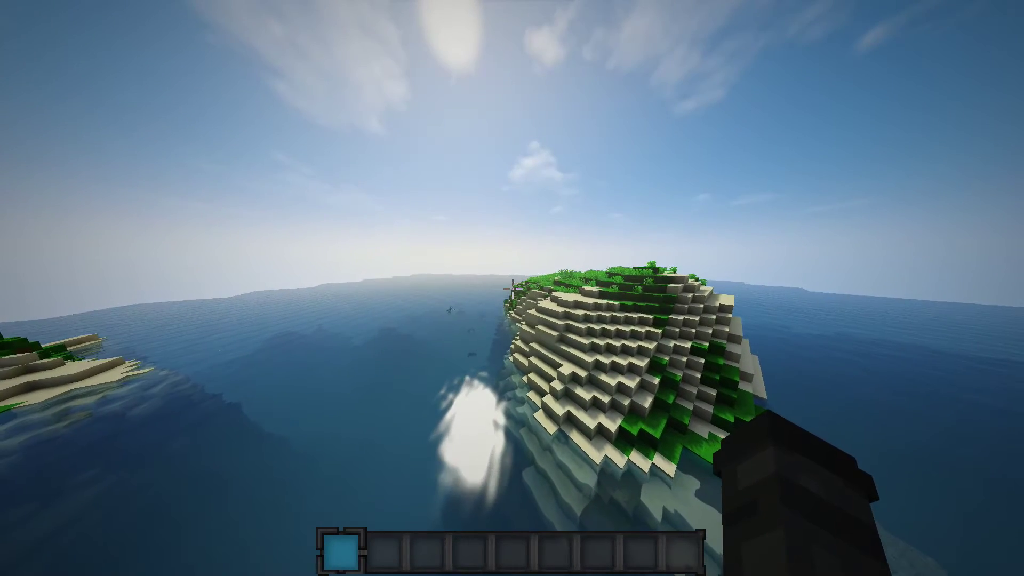
Capture a Minecraft screenshot of the island with the game interface hidden, leaving full screen and pausing the game
{"action": "key", "text": "F1"}
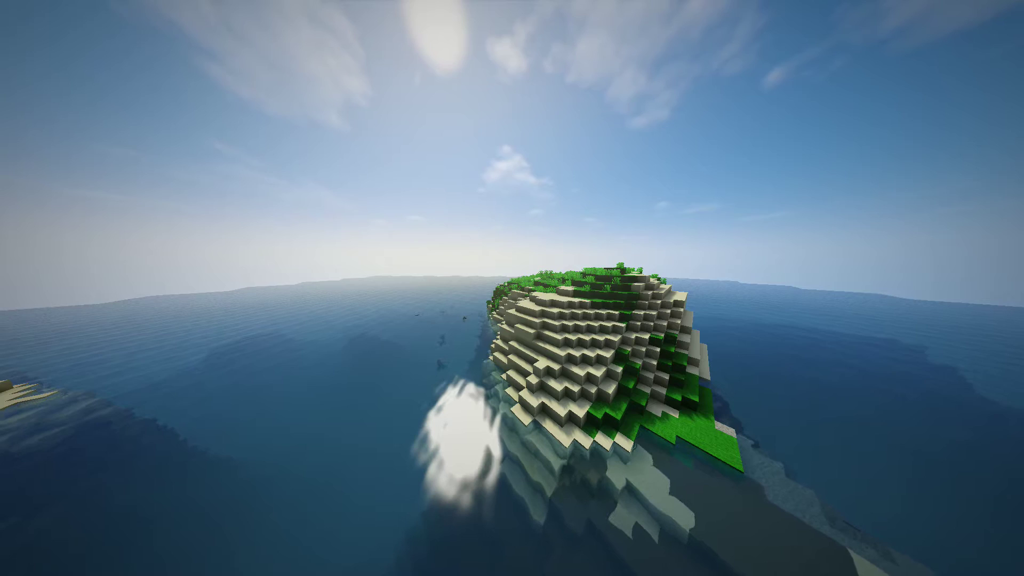
{"action": "key", "text": "F2"}
{"action": "key", "text": "F11"}
{"action": "key", "text": "Escape"}
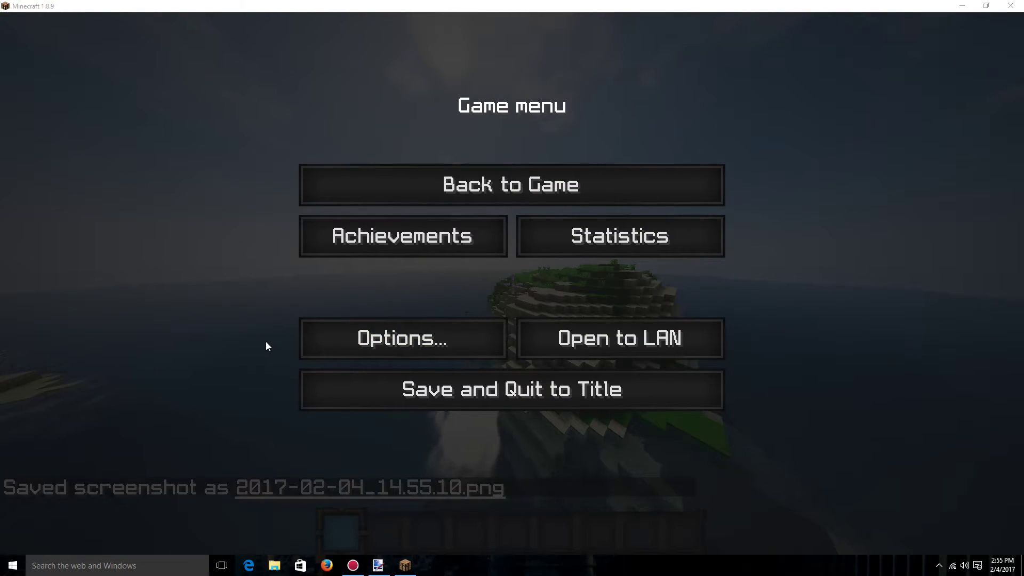
Go to the .minecraft folder through %AppData% and open the screenshot 2017-02-04_14.55.10.png in paint.net
{"action": "key", "text": "super+r"}
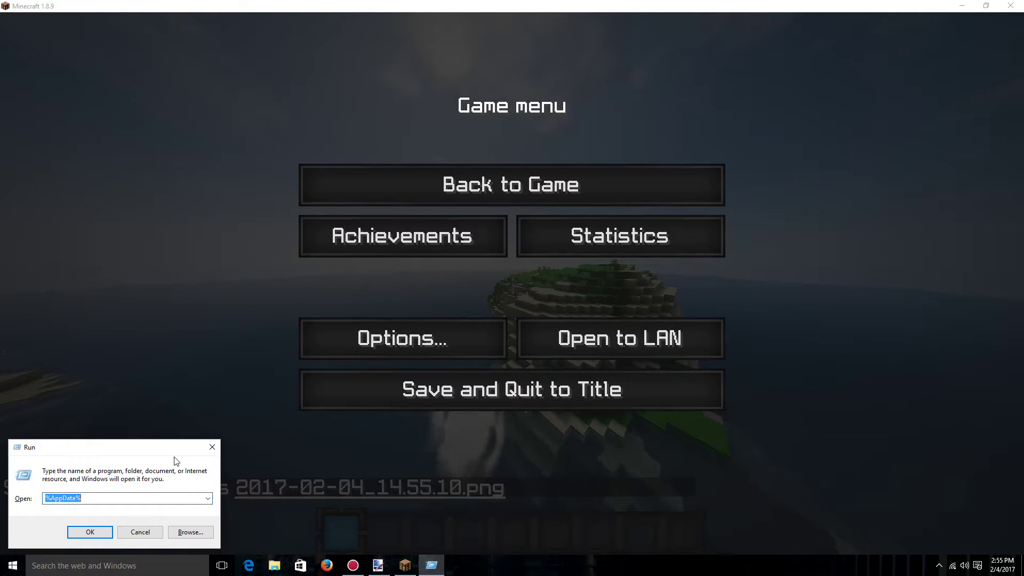
{"action": "key", "text": "Return"}
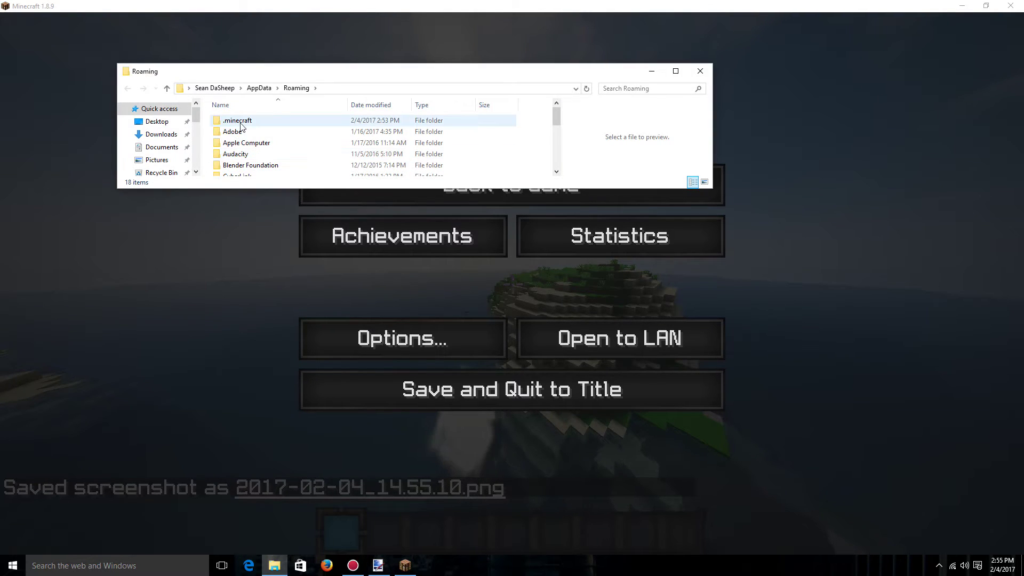
{"action": "double_click", "coordinate": [238, 120]}
{"action": "scroll", "coordinate": [245, 141], "scroll_direction": "down", "scroll_amount": 2}
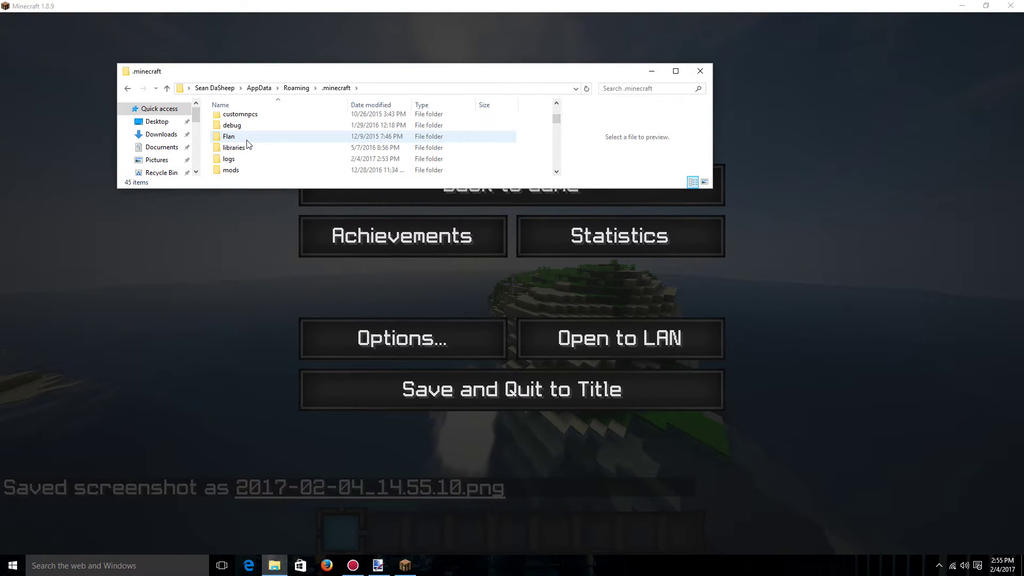
{"action": "scroll", "coordinate": [247, 144], "scroll_direction": "down", "scroll_amount": 2}
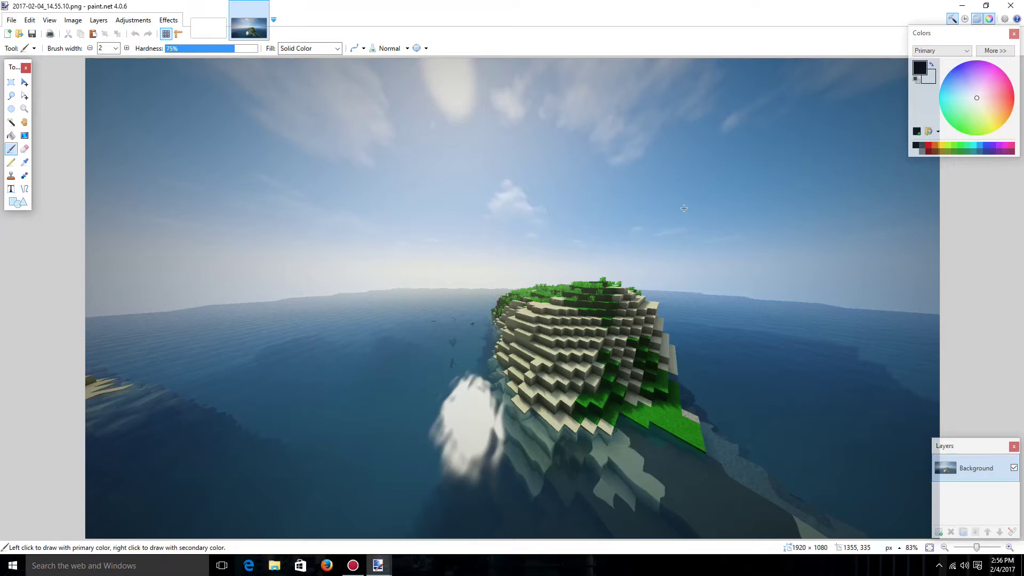
Select the entire 1920 × 1080 Minecraft screenshot with Rectangle Select and copy it
{"action": "scroll", "coordinate": [677, 206], "scroll_direction": "down", "scroll_amount": 2, "text": "ctrl"}
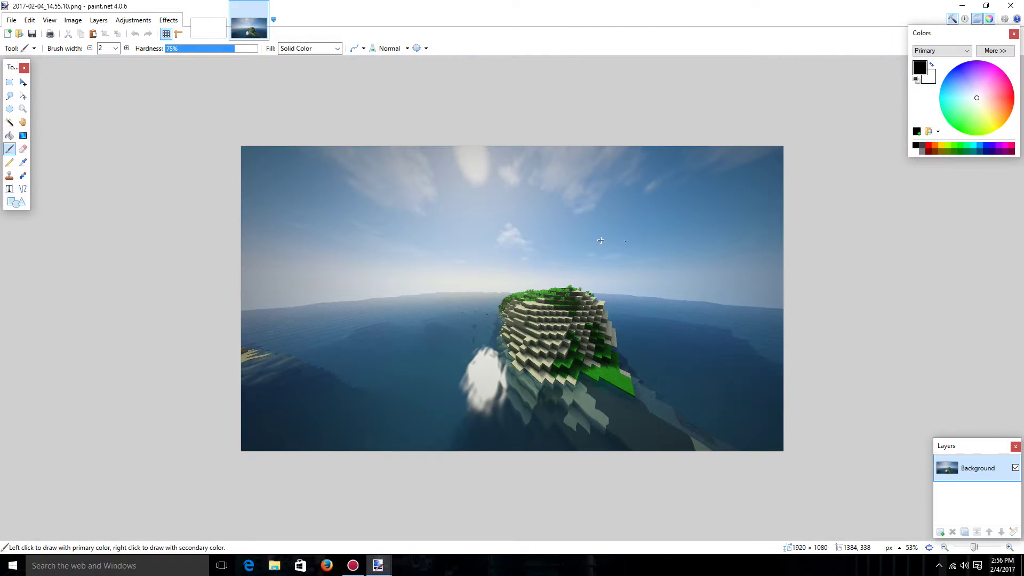
{"action": "left_click", "coordinate": [9, 82]}
{"action": "left_click", "coordinate": [11, 19]}
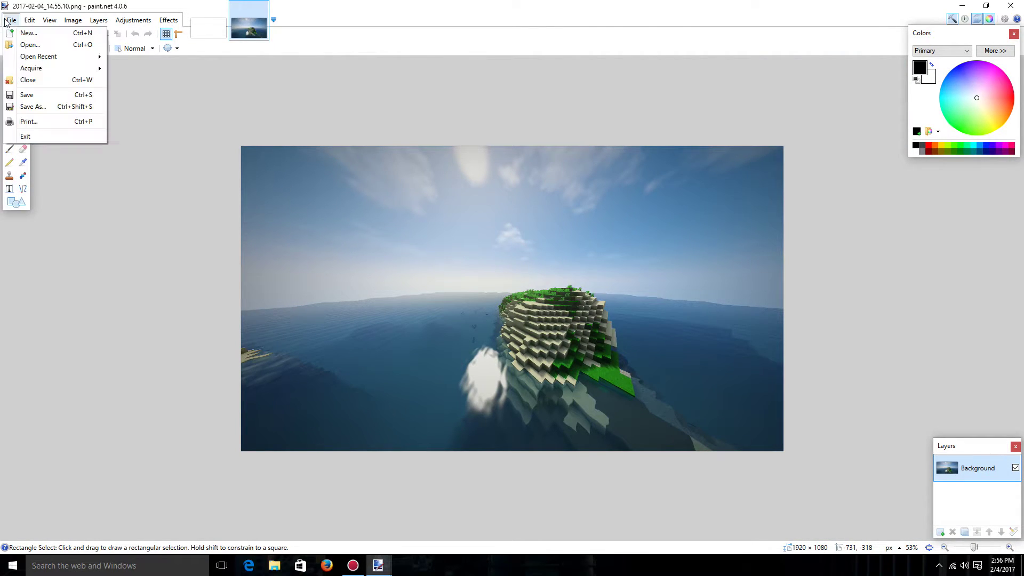
{"action": "left_click_drag", "start_coordinate": [222, 119], "coordinate": [819, 538]}
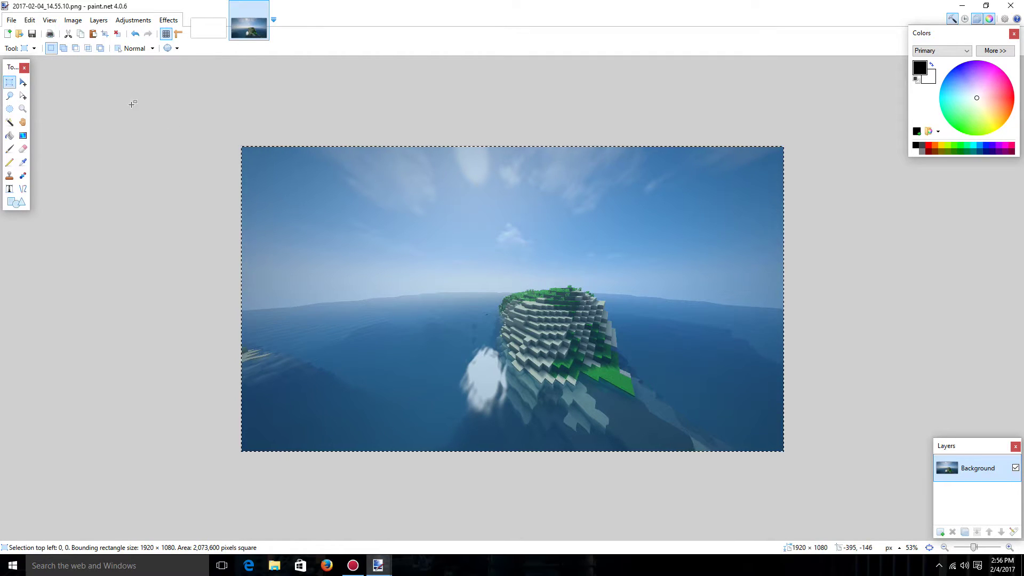
{"action": "left_click_drag", "start_coordinate": [133, 101], "coordinate": [945, 509]}
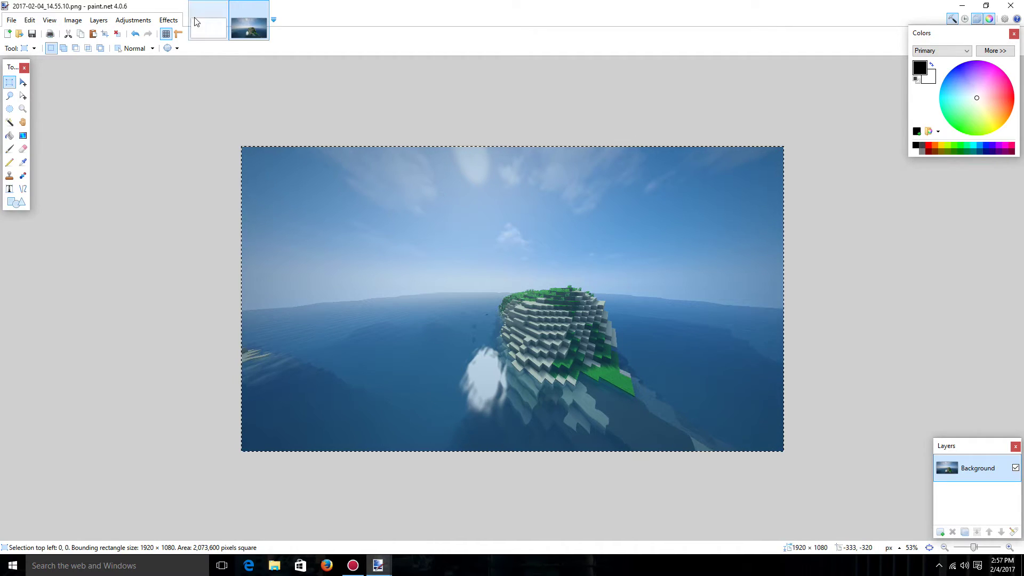
Paste the copied Minecraft screenshot into the blank 1280 × 720 image, keeping the canvas size
{"action": "left_click", "coordinate": [208, 28]}
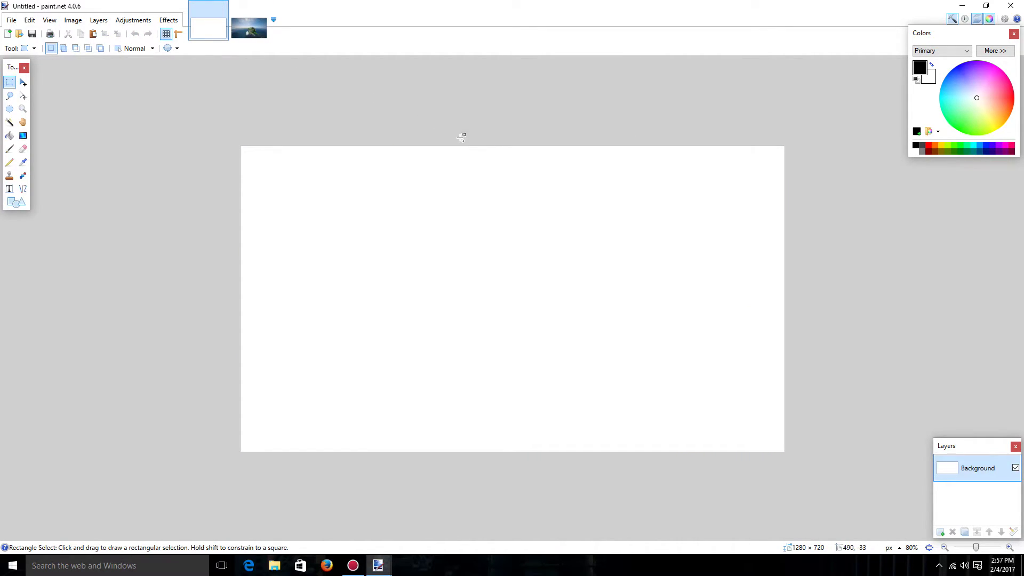
{"action": "key", "text": "ctrl+v"}
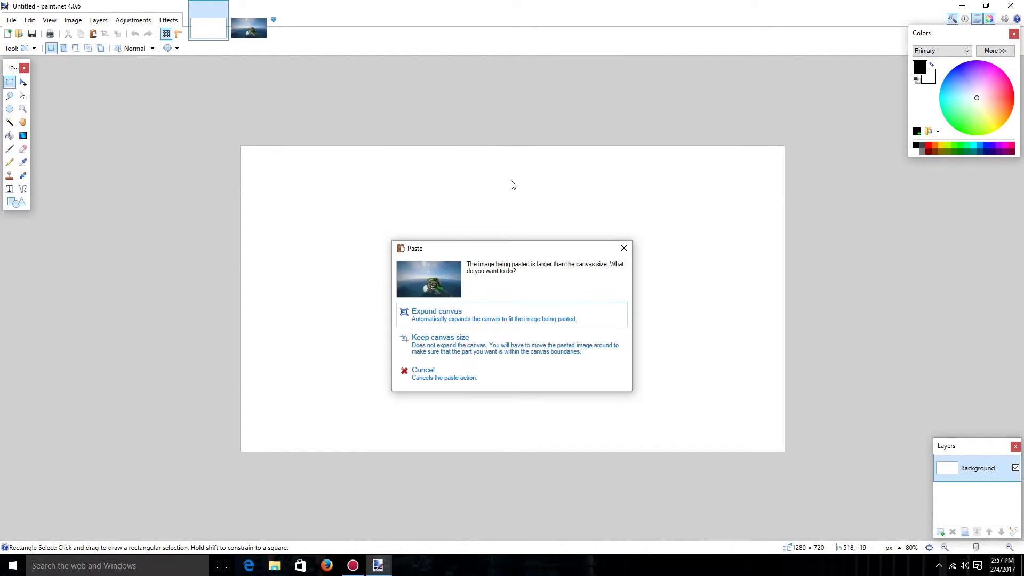
{"action": "left_click", "coordinate": [456, 346]}
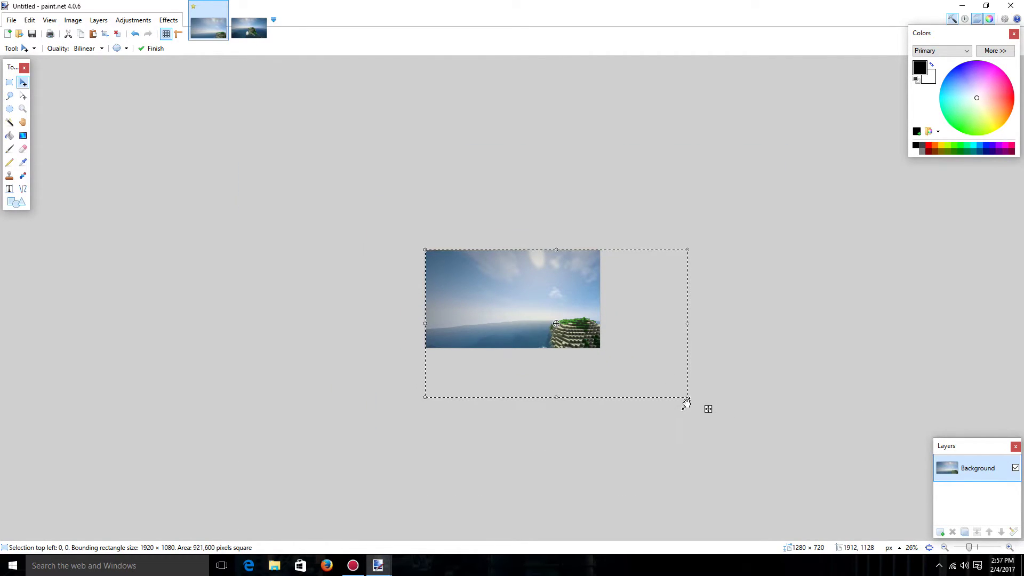
Scale the pasted screenshot to about 1457 × 819 pixels and position it so it covers the whole canvas
{"action": "left_click_drag", "start_coordinate": [686, 401], "coordinate": [630, 370], "text": "shift"}
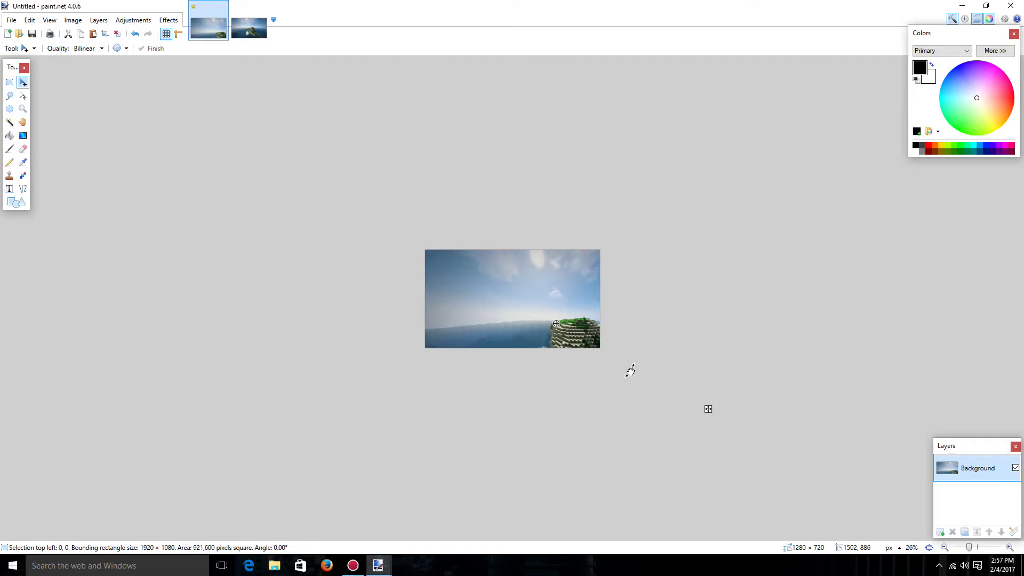
{"action": "left_click_drag", "start_coordinate": [690, 393], "coordinate": [604, 366], "text": "shift"}
{"action": "scroll", "coordinate": [719, 416], "scroll_direction": "up", "scroll_amount": 4, "text": "ctrl"}
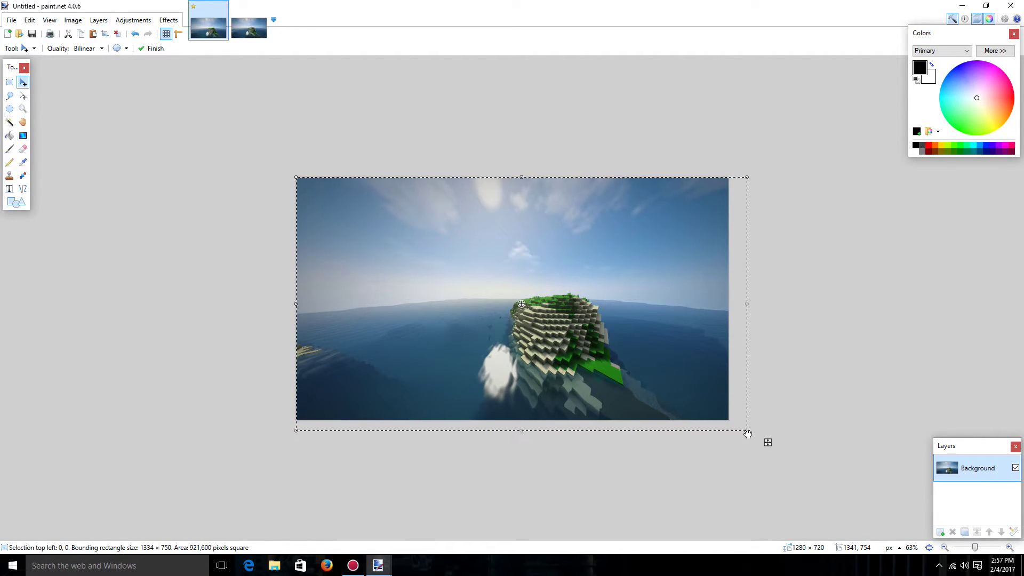
{"action": "left_click_drag", "start_coordinate": [747, 434], "coordinate": [788, 456], "text": "shift"}
{"action": "mouse_move", "coordinate": [639, 332]}
{"action": "left_mouse_down"}
{"action": "mouse_move", "coordinate": [655, 318]}
{"action": "mouse_move", "coordinate": [634, 318]}
{"action": "left_mouse_up"}
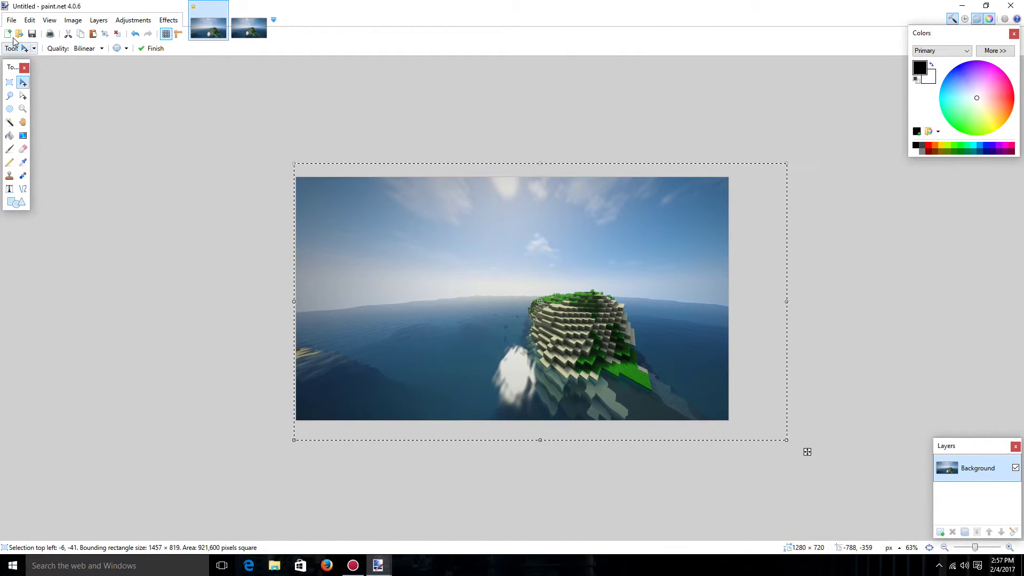
Open the character render ufdsdfs.png and delete its black floor area using the Magic Wand
{"action": "left_click", "coordinate": [11, 20]}
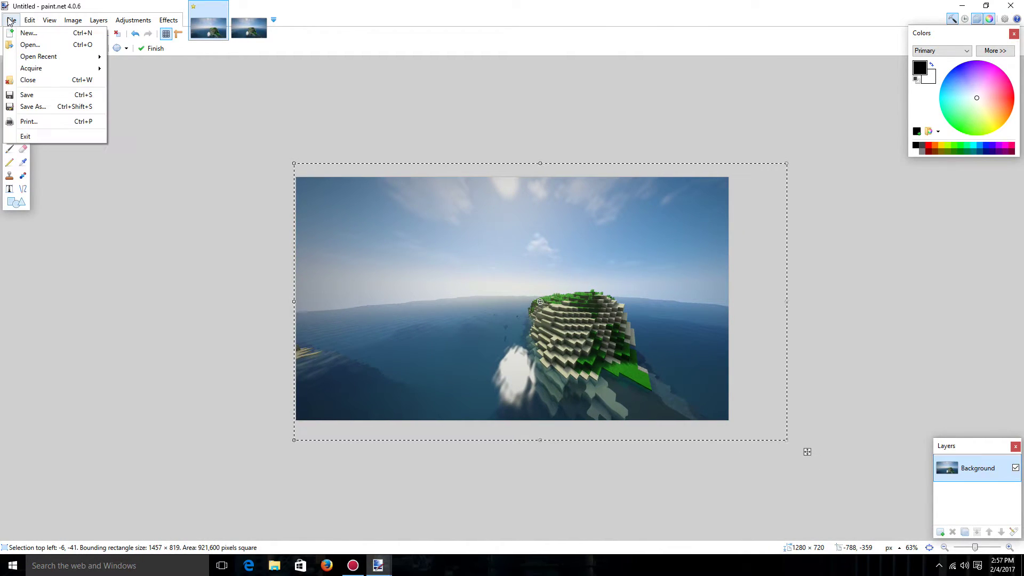
{"action": "left_click", "coordinate": [373, 152]}
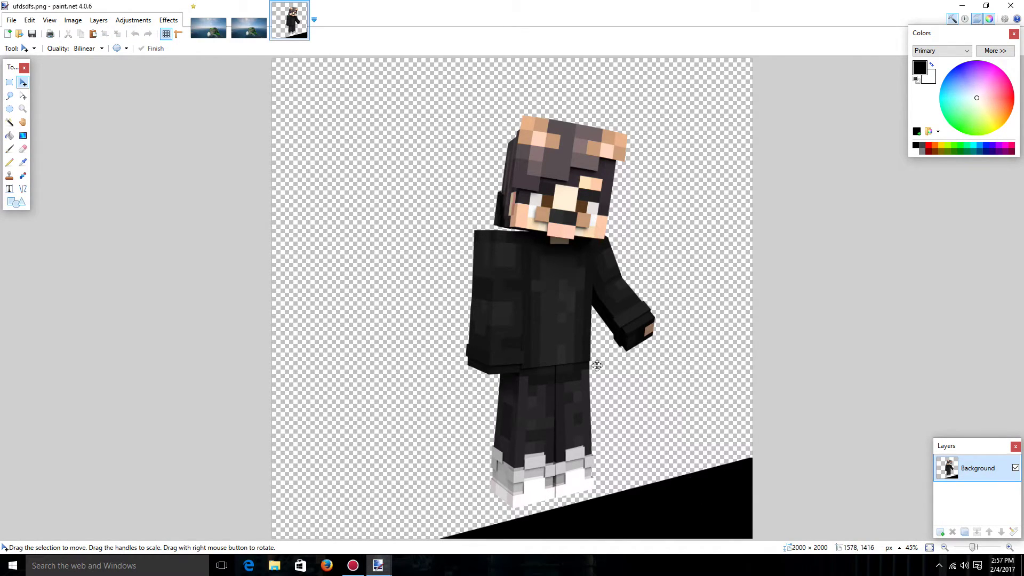
{"action": "left_click", "coordinate": [9, 124]}
{"action": "left_click", "coordinate": [691, 512]}
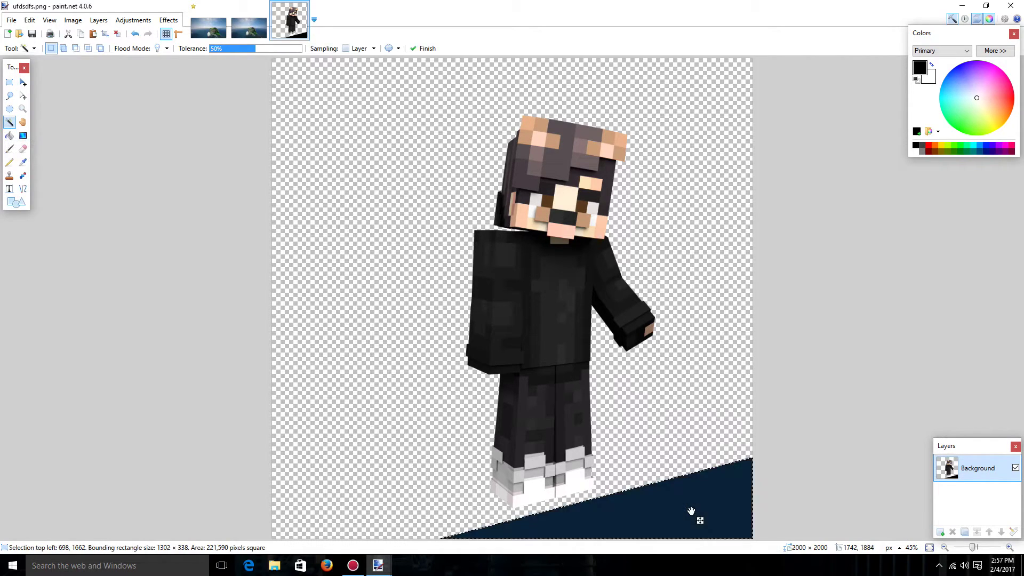
{"action": "key", "text": "Delete"}
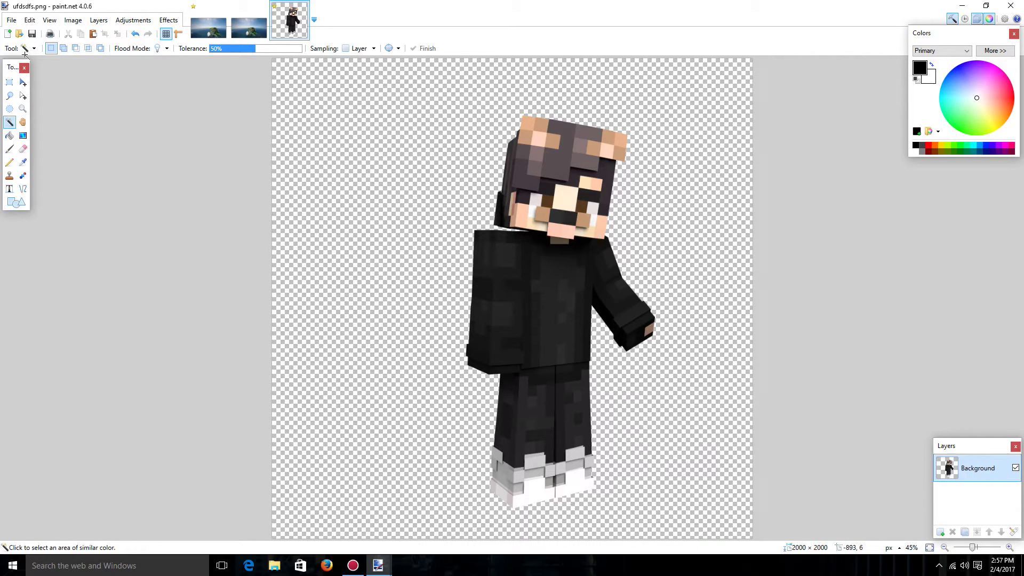
Copy the character with a rectangular selection and paste it into the thumbnail as a new layer, keeping the canvas size
{"action": "left_click", "coordinate": [9, 81]}
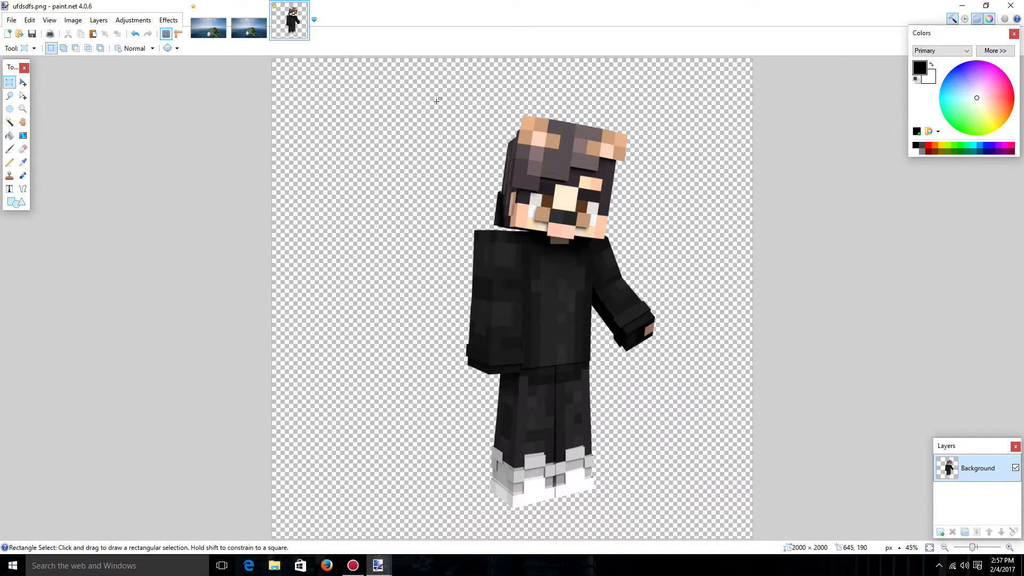
{"action": "left_click_drag", "start_coordinate": [429, 96], "coordinate": [697, 513]}
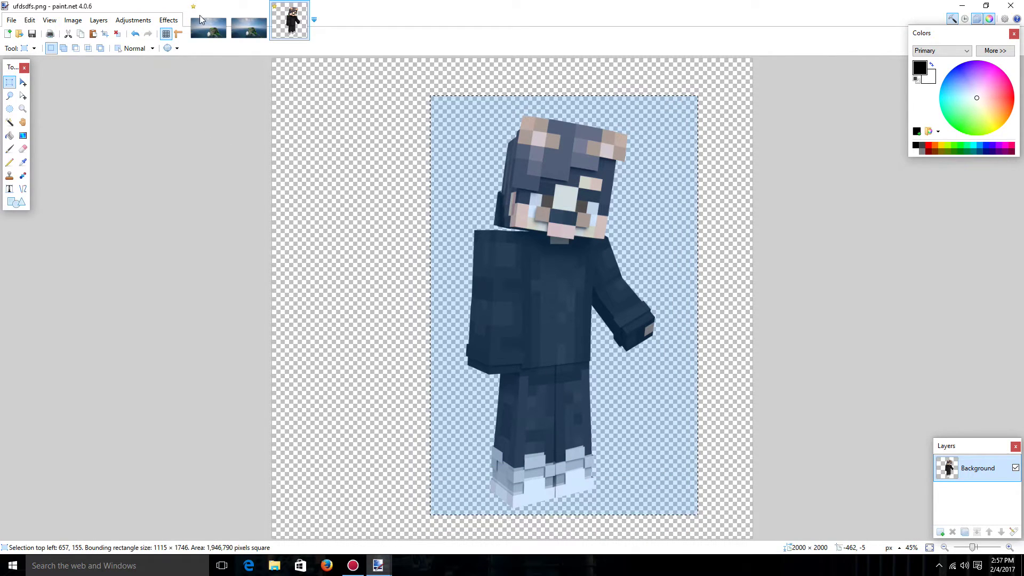
{"action": "left_click", "coordinate": [200, 20]}
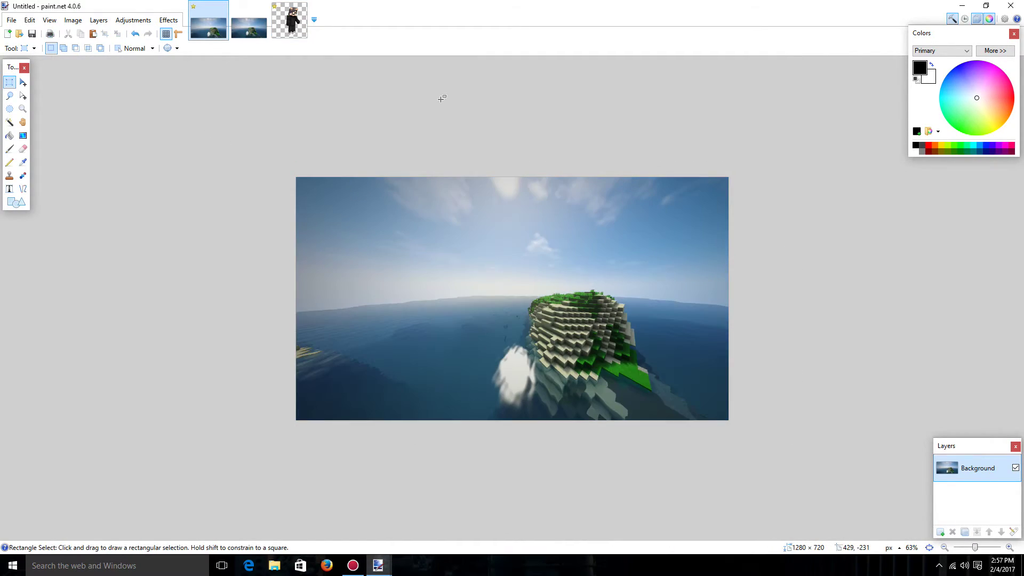
{"action": "left_click", "coordinate": [27, 20]}
{"action": "left_click", "coordinate": [69, 105]}
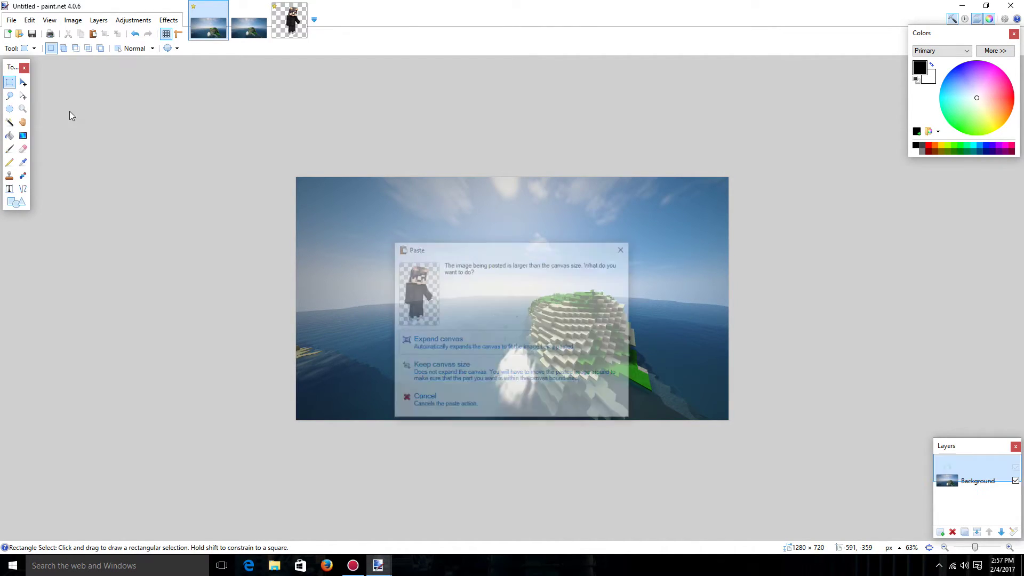
{"action": "left_click", "coordinate": [520, 372]}
Scale the pasted character to about 618 × 968 pixels, place it on the thumbnail's left side and deselect it
{"action": "scroll", "coordinate": [525, 372], "scroll_direction": "down", "scroll_amount": 3, "text": "ctrl"}
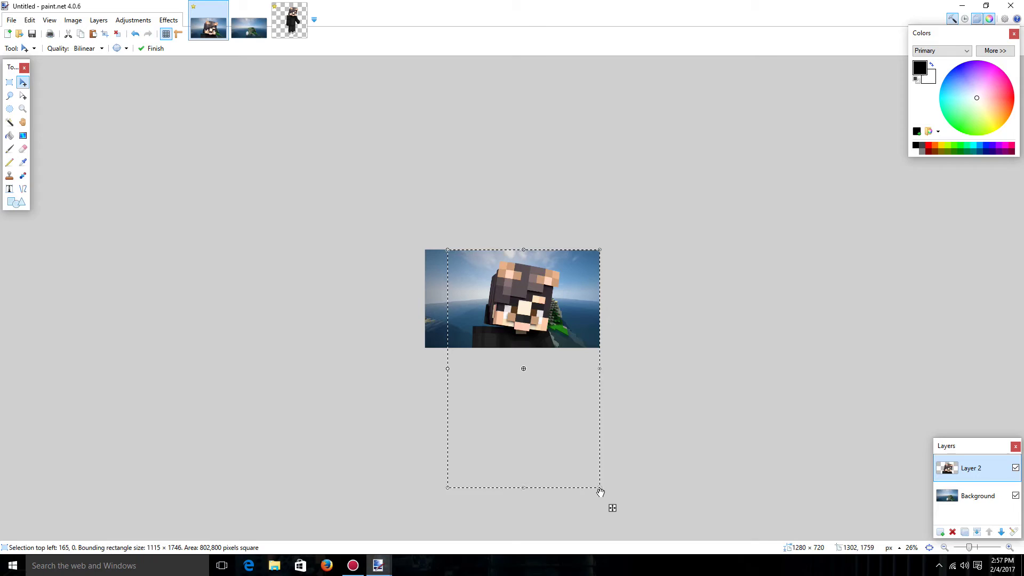
{"action": "right_click_drag", "start_coordinate": [600, 492], "coordinate": [557, 422]}
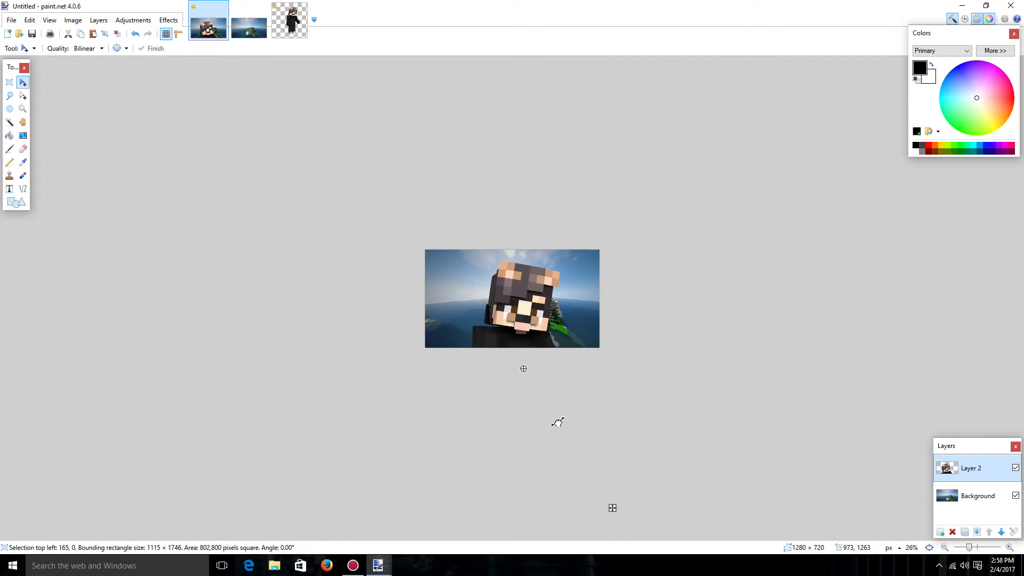
{"action": "left_click_drag", "start_coordinate": [612, 507], "coordinate": [531, 412]}
{"action": "scroll", "coordinate": [647, 311], "scroll_direction": "up", "scroll_amount": 2, "text": "ctrl"}
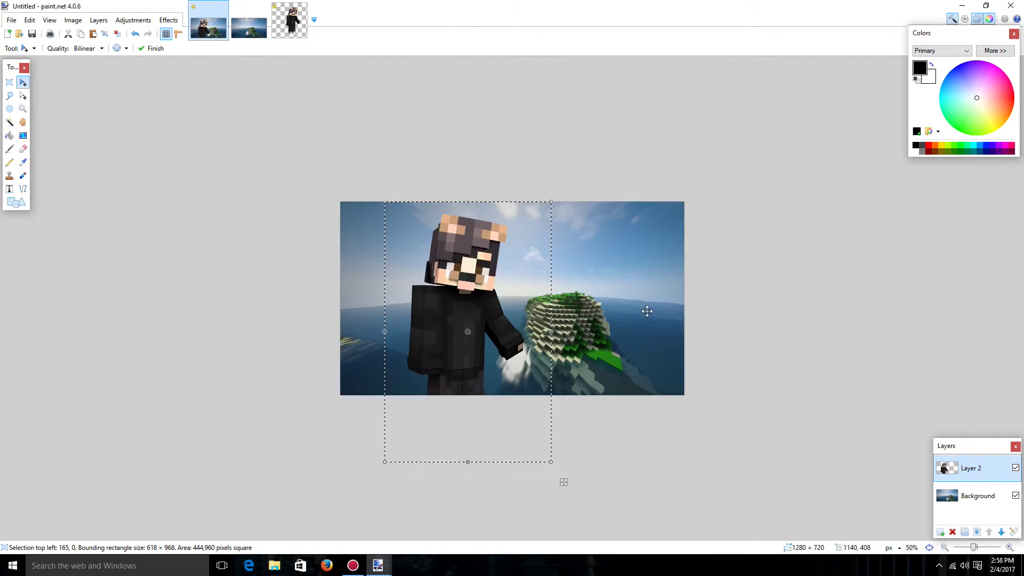
{"action": "left_click_drag", "start_coordinate": [503, 281], "coordinate": [459, 283]}
{"action": "mouse_move", "coordinate": [518, 482]}
{"action": "left_mouse_down"}
{"action": "mouse_move", "coordinate": [504, 486]}
{"action": "mouse_move", "coordinate": [533, 497]}
{"action": "mouse_move", "coordinate": [522, 478]}
{"action": "mouse_move", "coordinate": [531, 494]}
{"action": "left_mouse_up"}
{"action": "key", "text": "ctrl+d"}
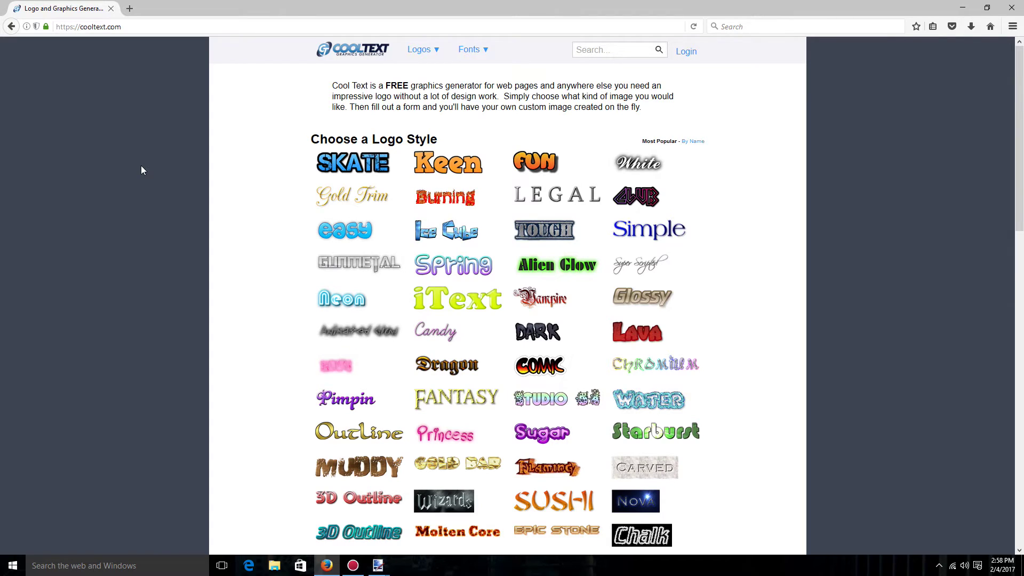
Switch to the Cool Text website in Firefox and choose the Ice Cube logo style
{"action": "left_click", "coordinate": [489, 231]}
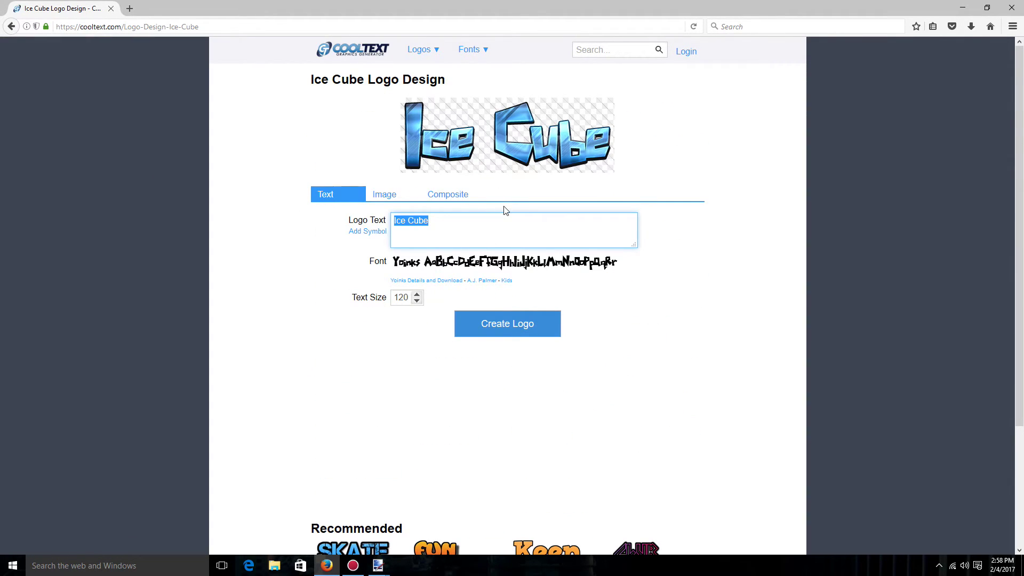
{"action": "type", "text": "Tutorial"}
{"action": "key", "text": "ctrl+a"}
{"action": "key", "text": "BackSpace"}
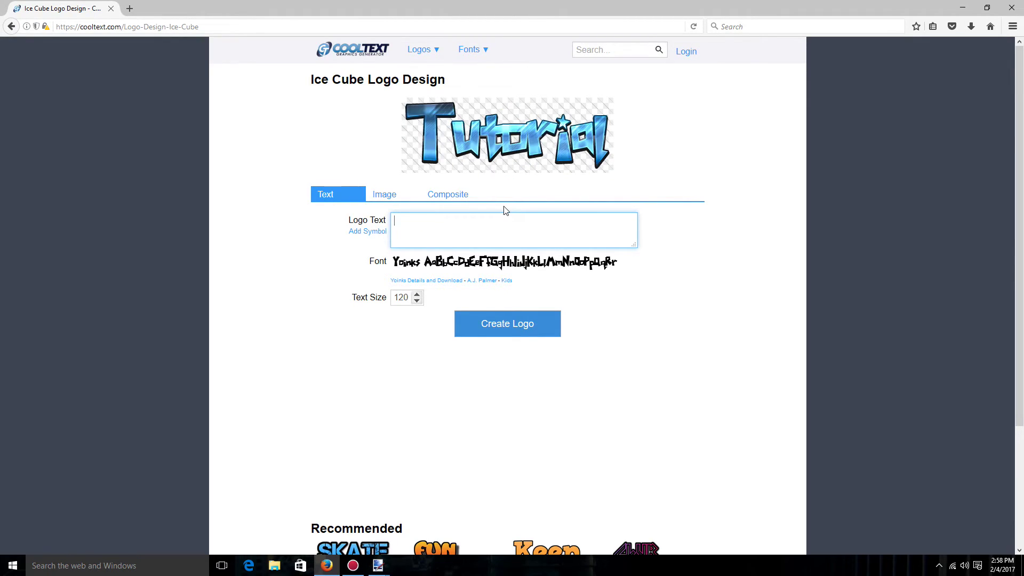
Set the logo text to "How To Make Thubmnails!" on two lines, with the second line indented
{"action": "type", "text": "H"}
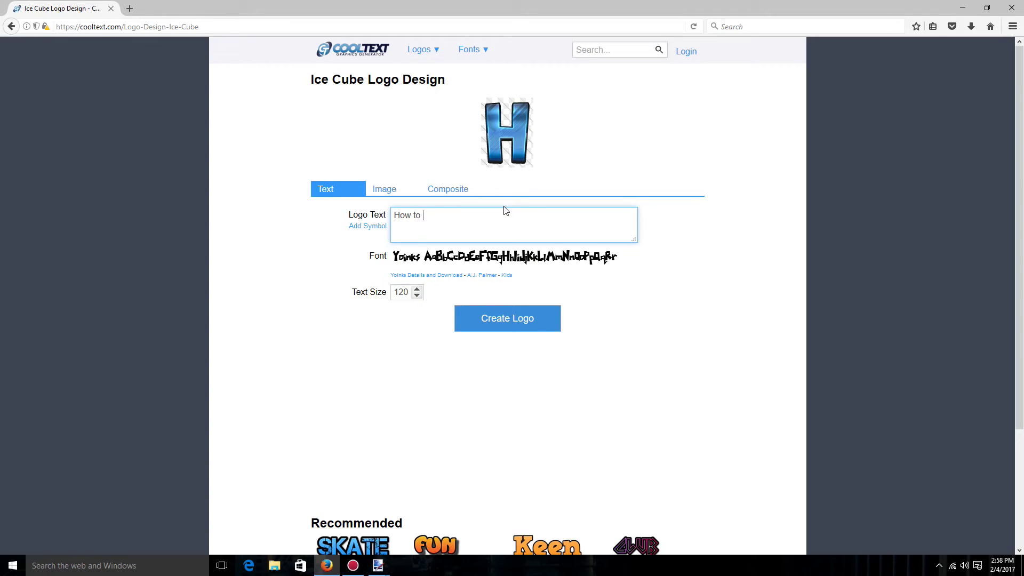
{"action": "type", "text": "ow To M"}
{"action": "type", "text": "ake     Thubm"}
{"action": "type", "text": "nails!"}
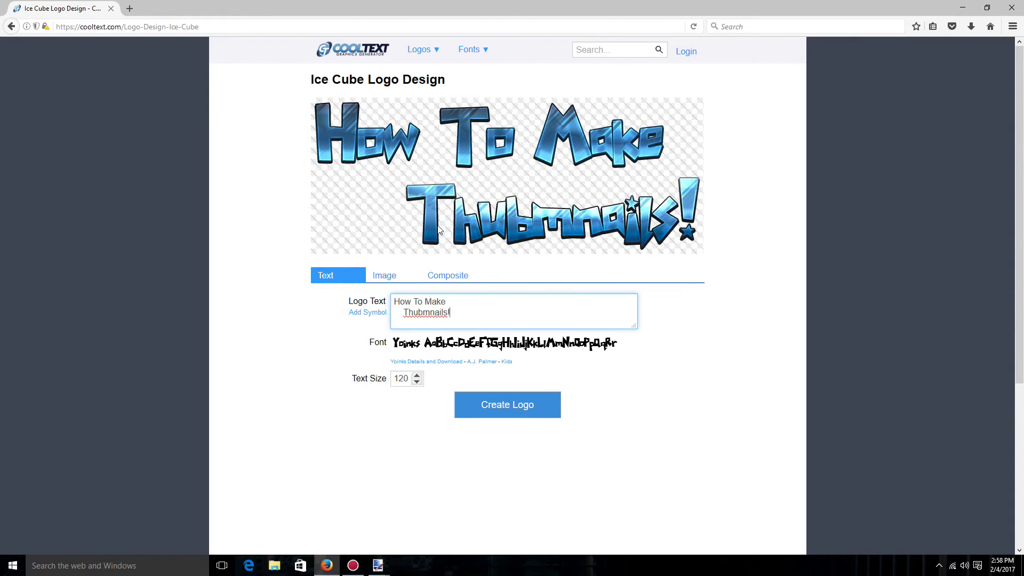
Correct the misspelled word on the second line of the logo text to "Thumbnails"
{"action": "right_click", "coordinate": [427, 310]}
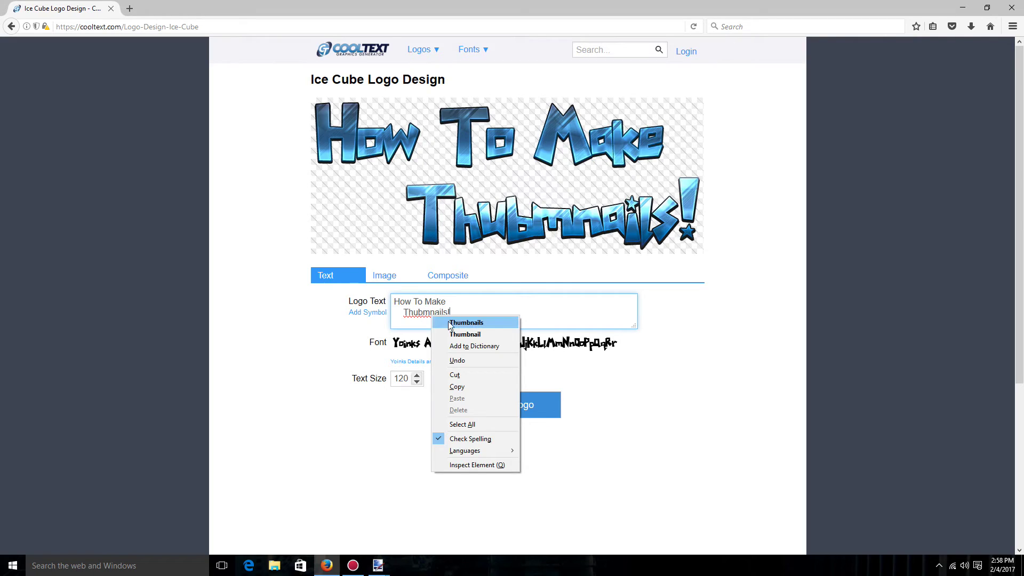
{"action": "left_click", "coordinate": [449, 322]}
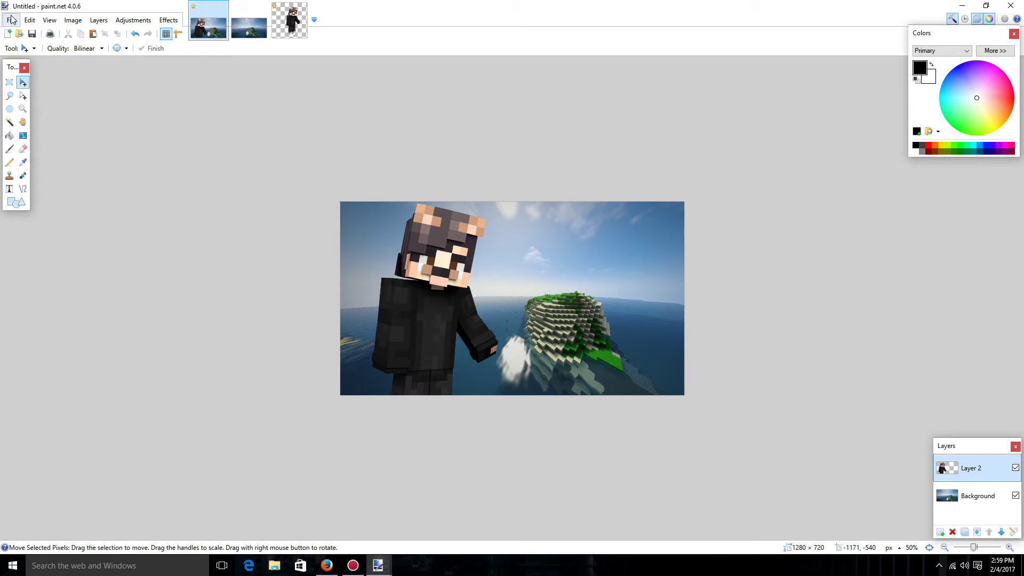
Switch to paint.net, open the downloaded Cool Text logo PNG, and select and copy the whole image
{"action": "left_click", "coordinate": [12, 20]}
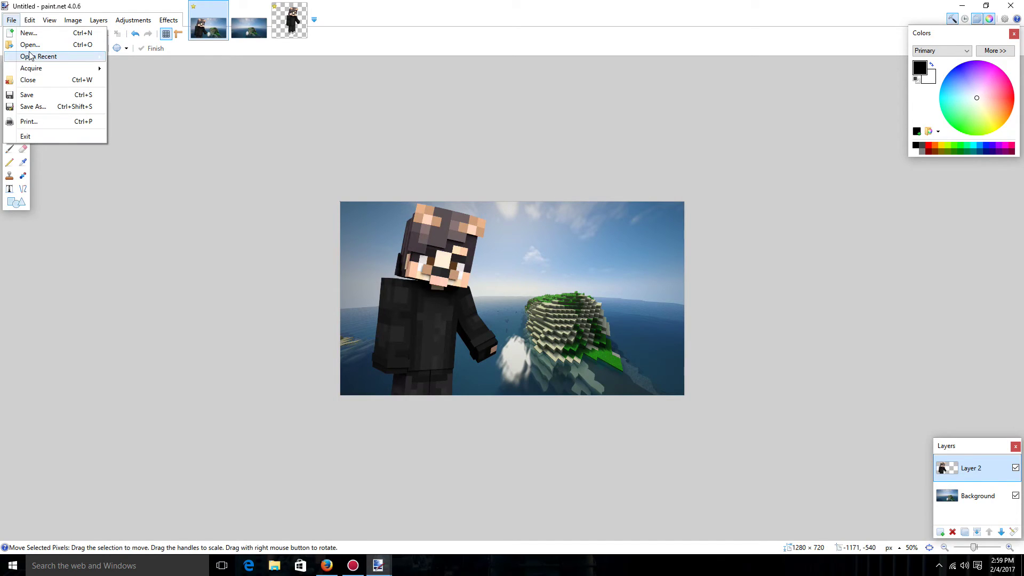
{"action": "left_click", "coordinate": [294, 138]}
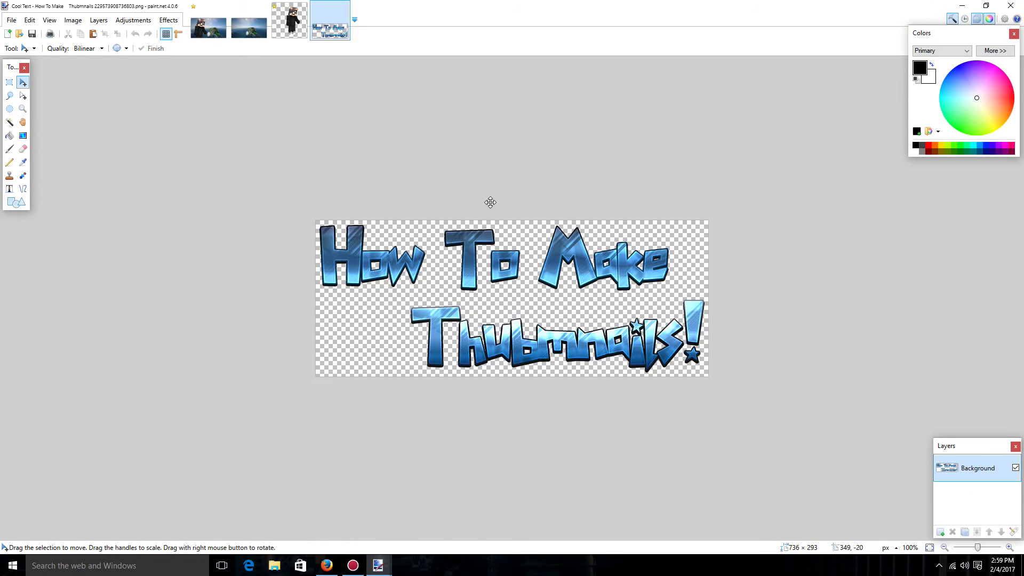
{"action": "left_click", "coordinate": [9, 82]}
{"action": "key", "text": "ctrl+a"}
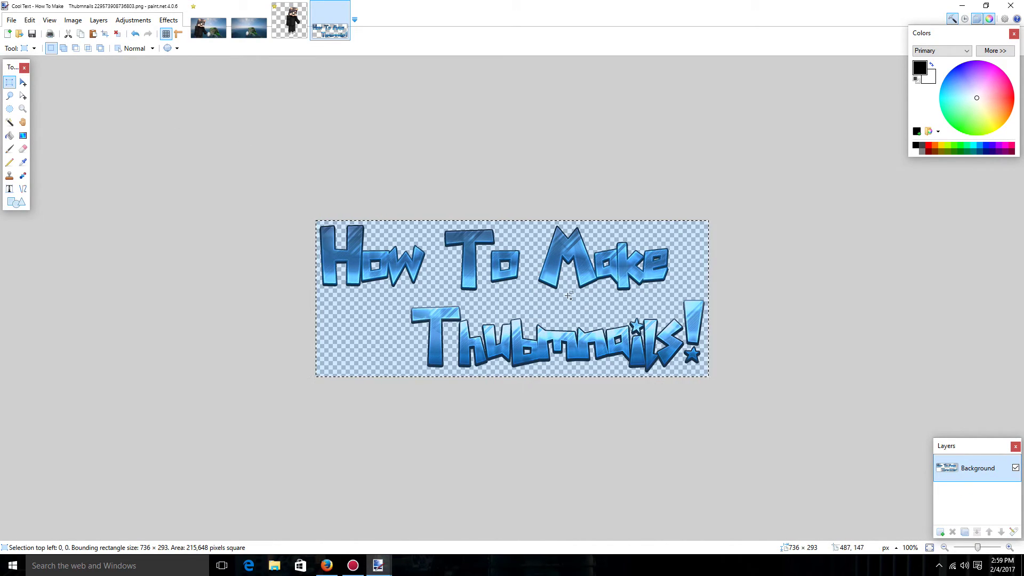
Paste the copied logo into the untitled thumbnail image as a new layer
{"action": "left_click", "coordinate": [201, 33]}
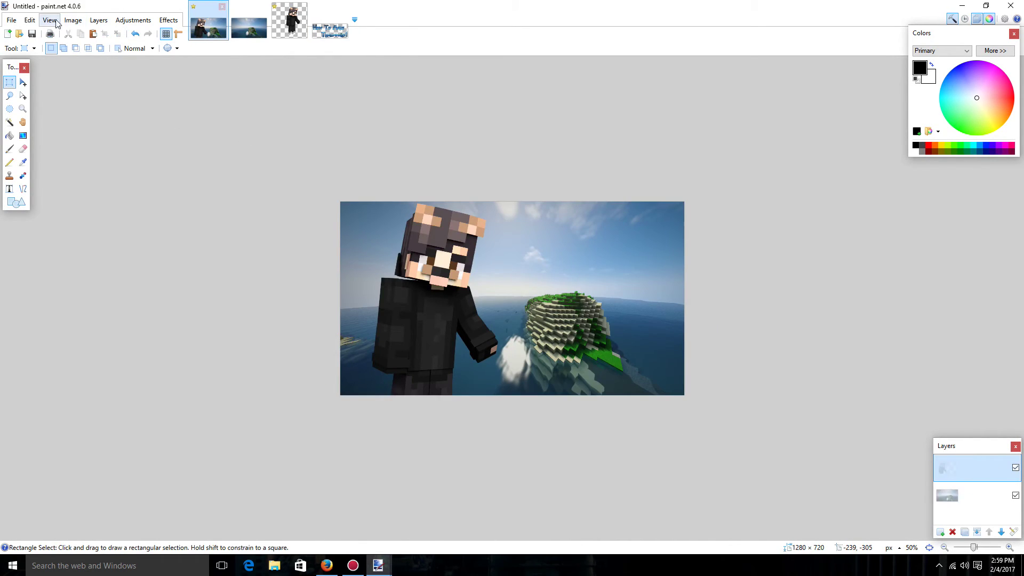
{"action": "left_click", "coordinate": [29, 20]}
{"action": "left_click", "coordinate": [59, 104]}
Shrink the logo slightly, tilt it about 5.4° clockwise, place it right of the character's head over the sky, and deselect it
{"action": "left_click_drag", "start_coordinate": [498, 260], "coordinate": [634, 291]}
{"action": "mouse_move", "coordinate": [684, 317]}
{"action": "left_mouse_down"}
{"action": "mouse_move", "coordinate": [663, 305]}
{"action": "mouse_move", "coordinate": [686, 320]}
{"action": "left_mouse_up"}
{"action": "scroll", "coordinate": [784, 251], "scroll_direction": "up", "scroll_amount": 5, "text": "ctrl"}
{"action": "scroll", "coordinate": [785, 253], "scroll_direction": "down", "scroll_amount": 2, "text": "ctrl"}
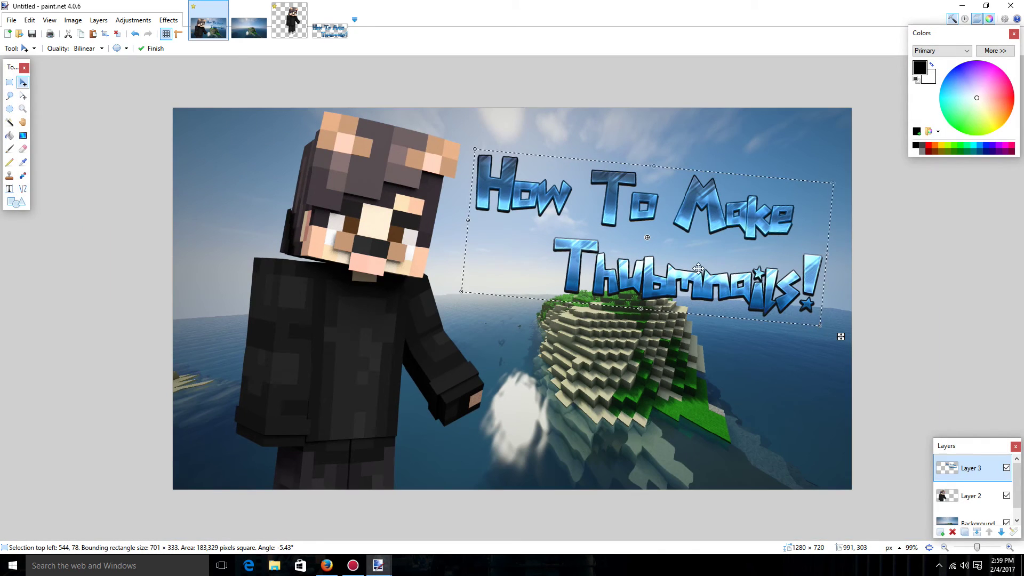
{"action": "key", "text": "Return"}
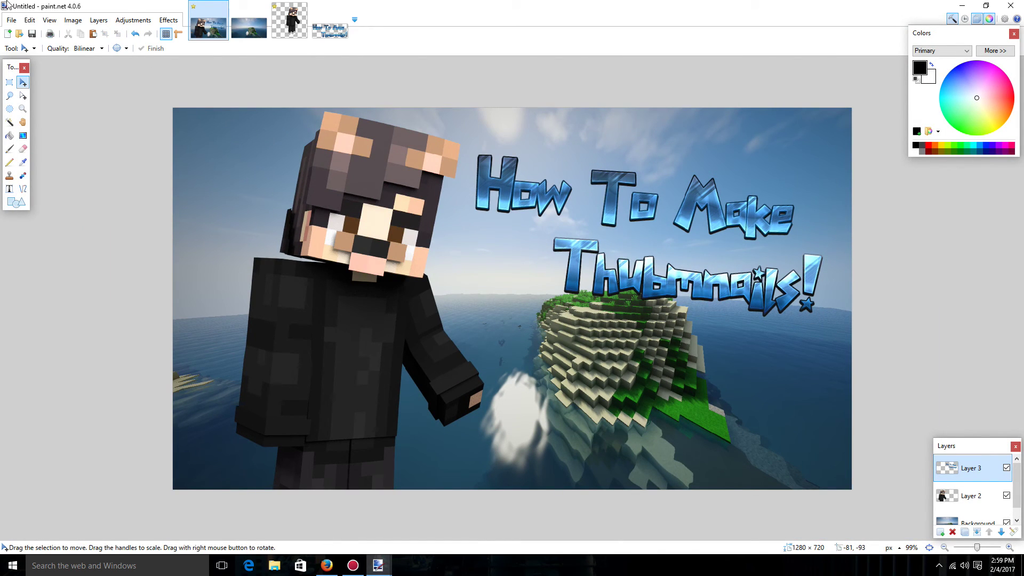
Move the logo layer's content higher so the title sits in the sky clear of the island, and deselect it
{"action": "left_click", "coordinate": [11, 19]}
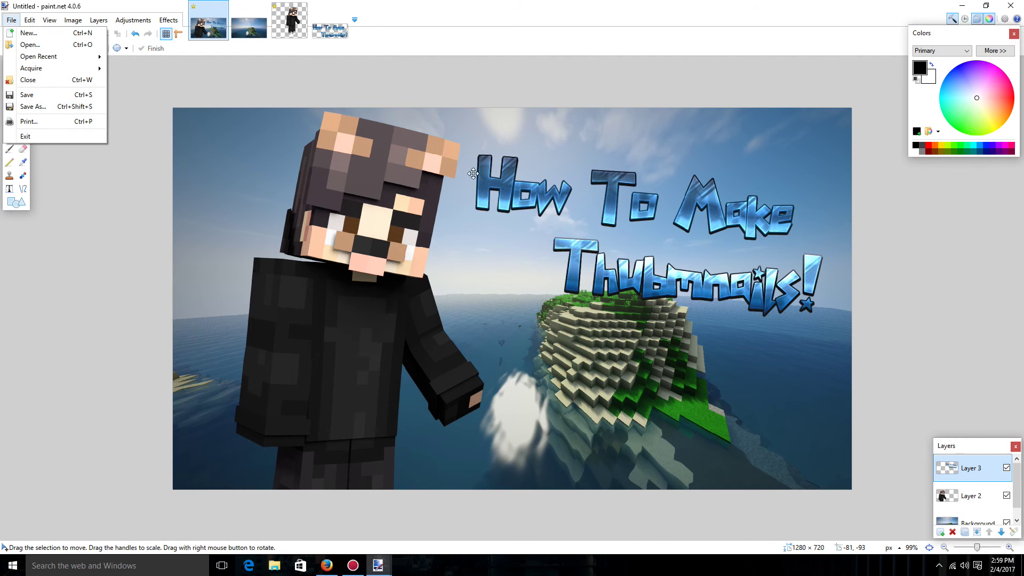
{"action": "left_click", "coordinate": [135, 215]}
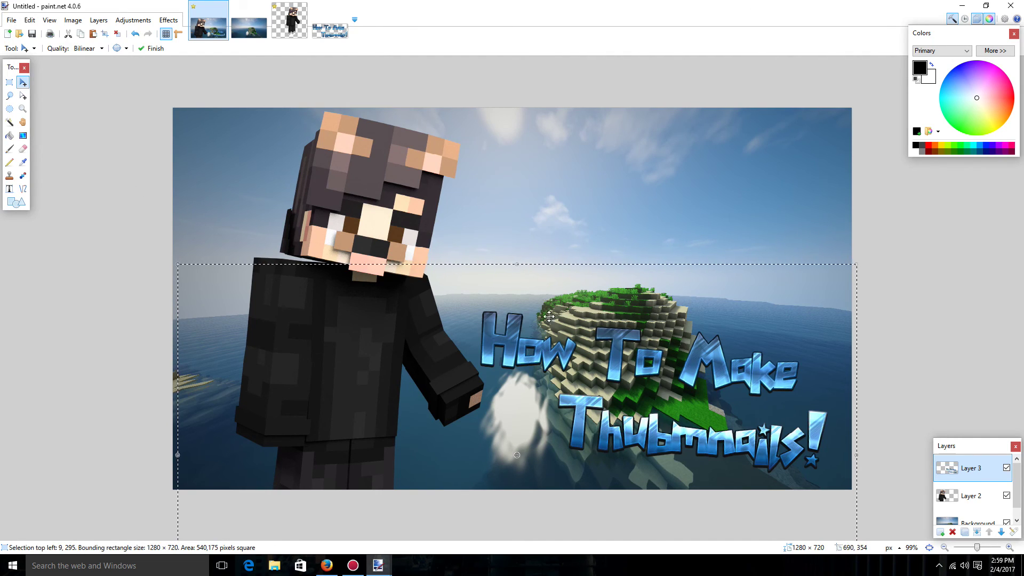
{"action": "left_click_drag", "start_coordinate": [549, 317], "coordinate": [550, 129]}
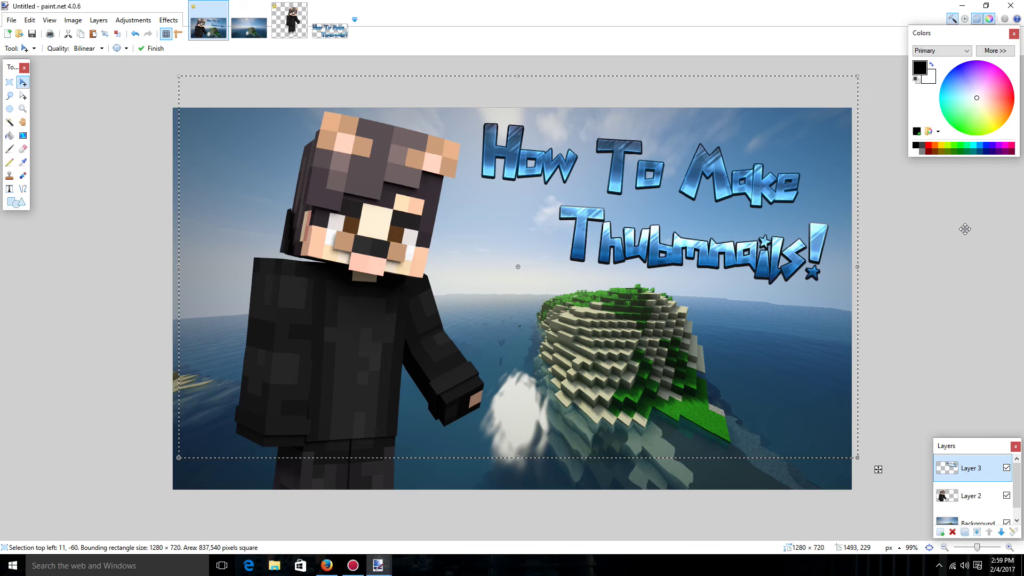
{"action": "key", "text": "ctrl+d"}
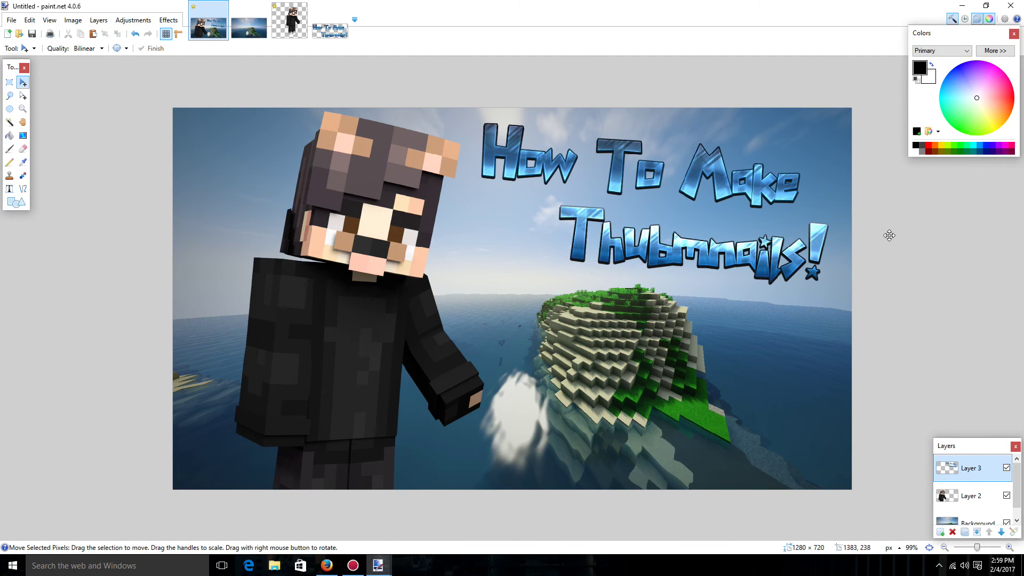